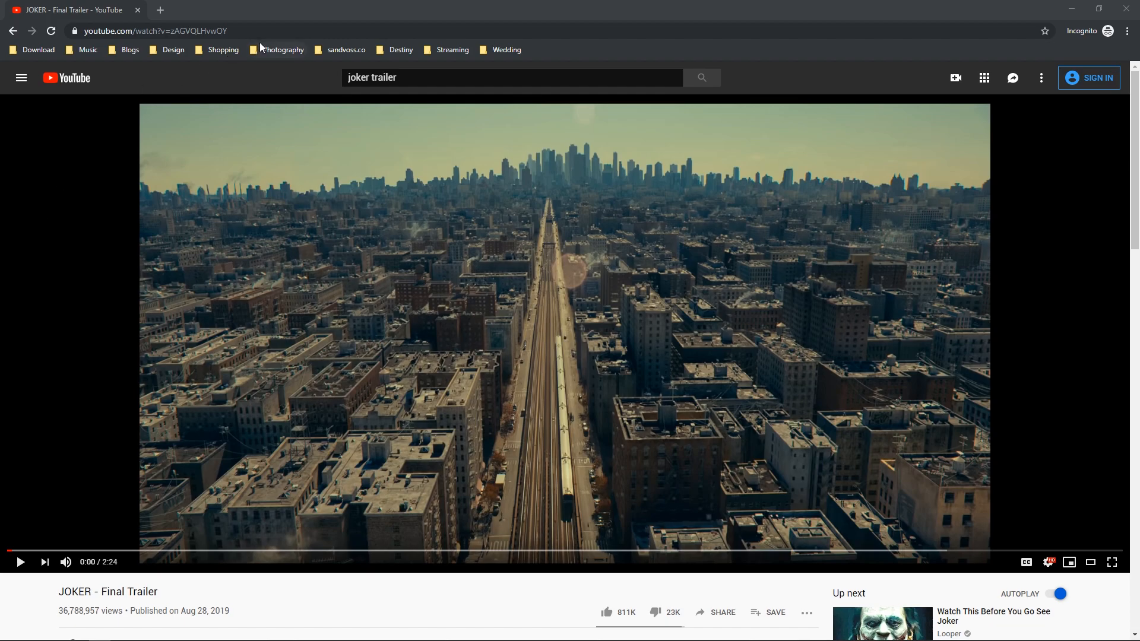
Copy the JOKER - Final Trailer YouTube link and download the video as a 1080p MP4 in 4K Video Downloader
{"action": "left_click", "coordinate": [258, 31]}
{"action": "triple_click", "coordinate": [257, 31]}
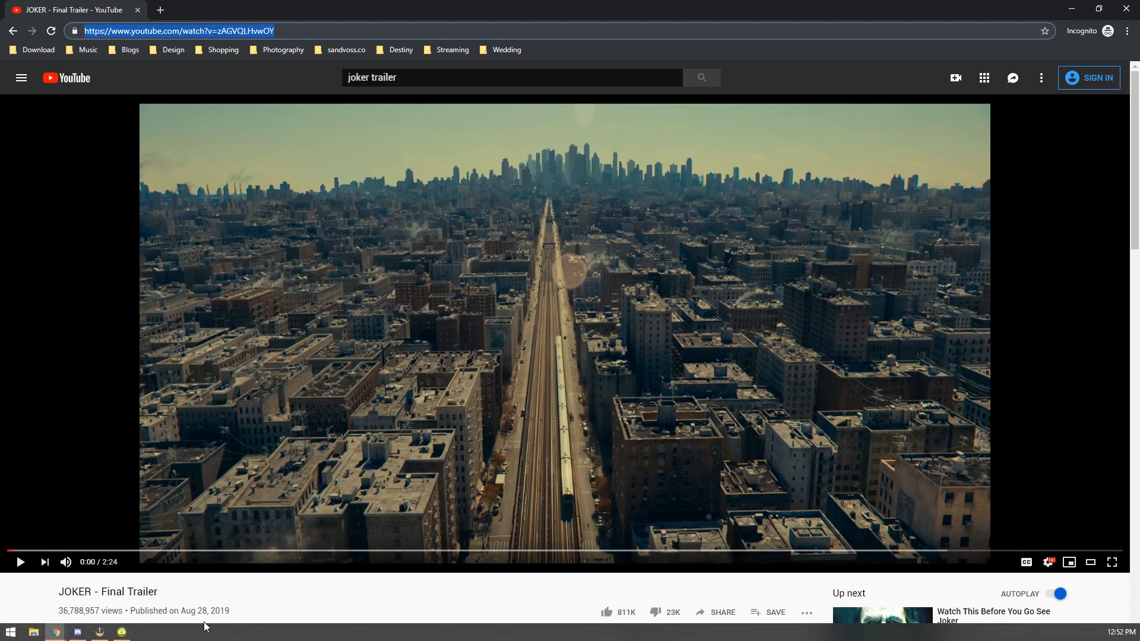
{"action": "left_click", "coordinate": [123, 632]}
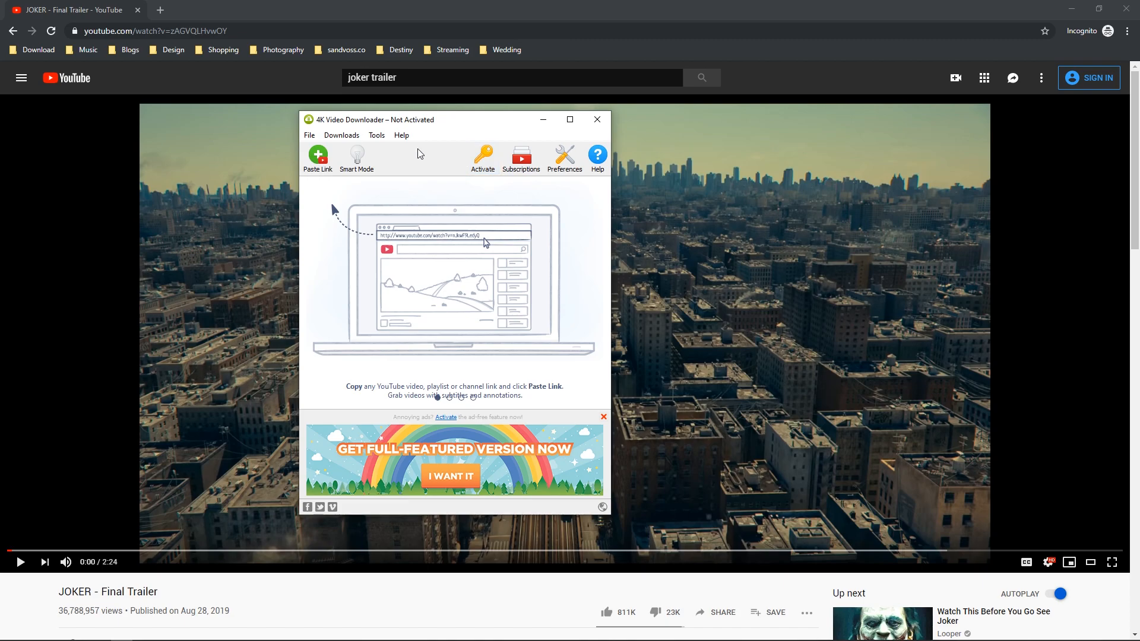
{"action": "left_click", "coordinate": [326, 160]}
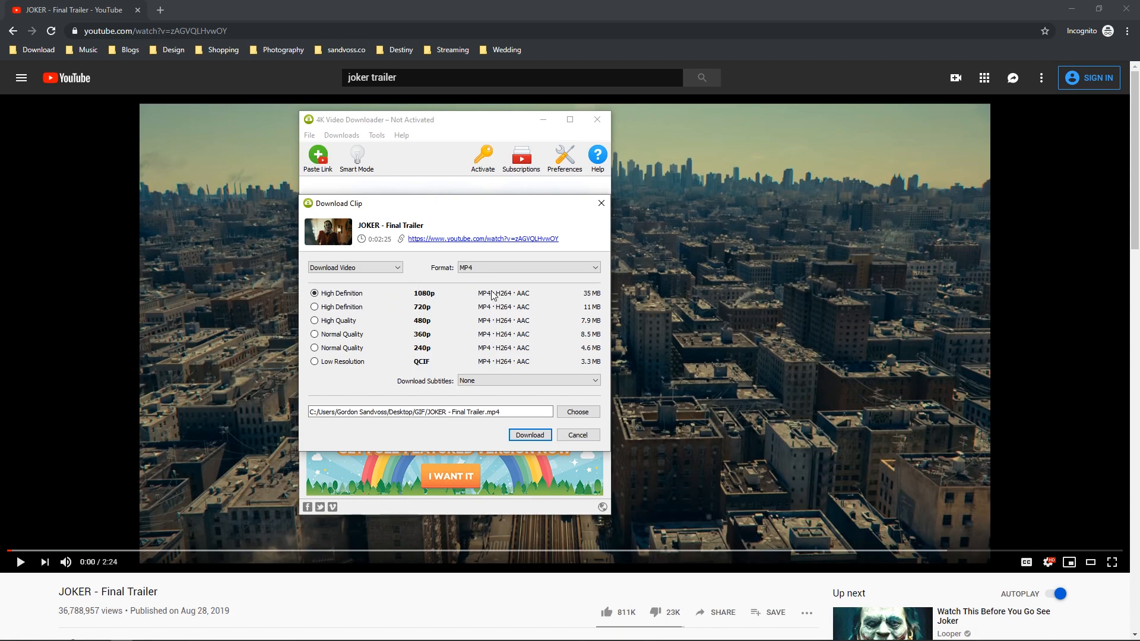
{"action": "left_click", "coordinate": [530, 436]}
{"action": "left_click", "coordinate": [535, 348]}
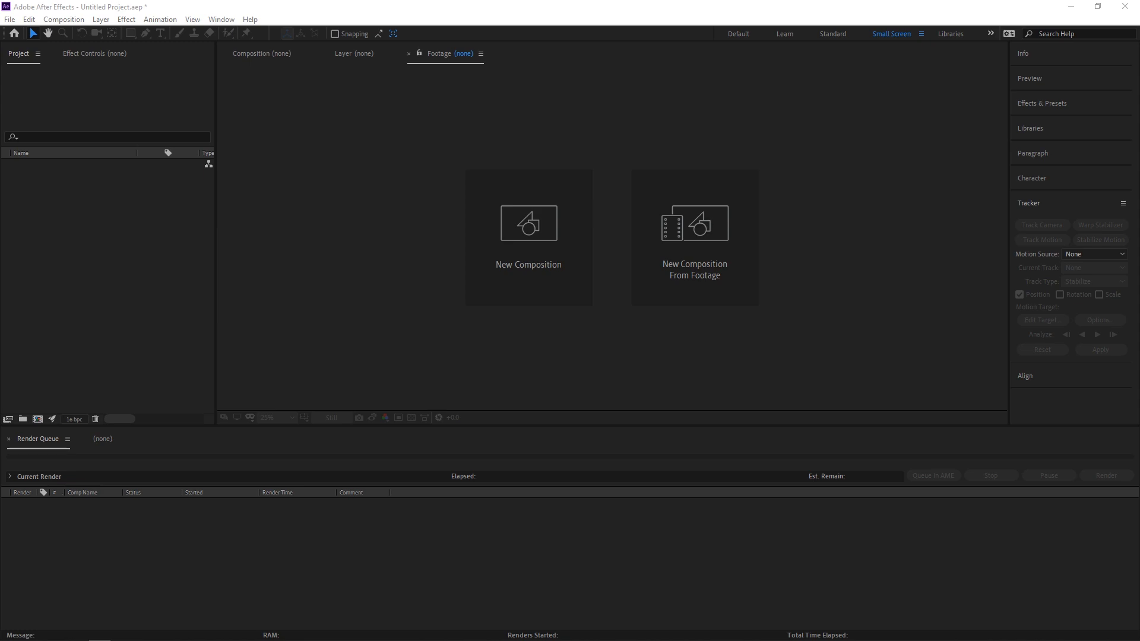
Switch to After Effects, import JOKER - Final Trailer.mp4 as footage and open it in the footage viewer
{"action": "double_click", "coordinate": [71, 264]}
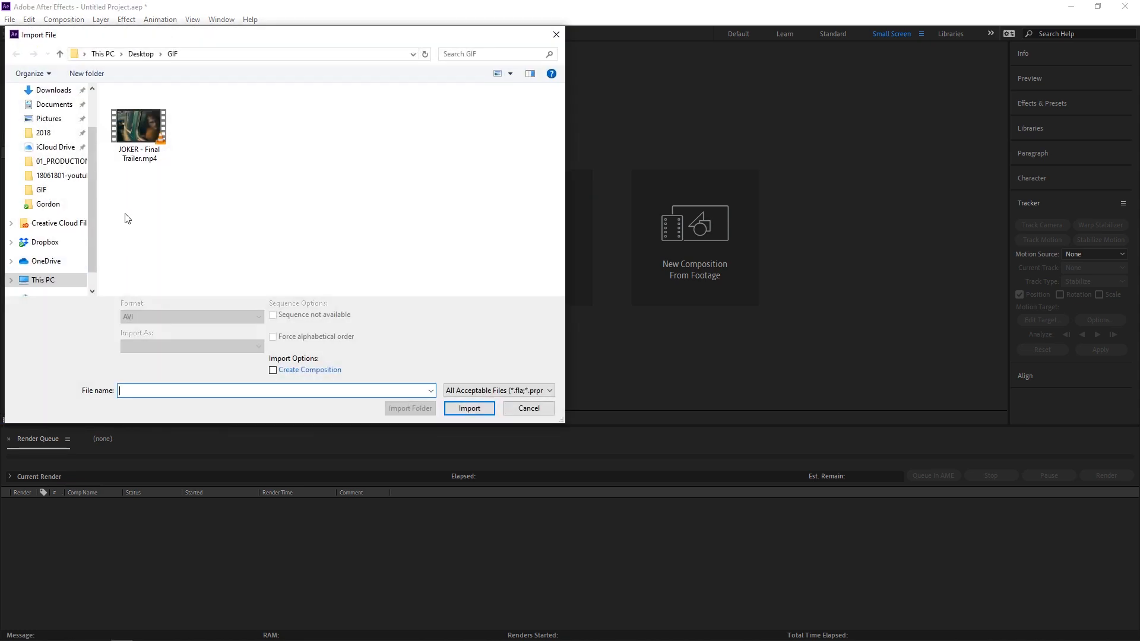
{"action": "left_click", "coordinate": [132, 128]}
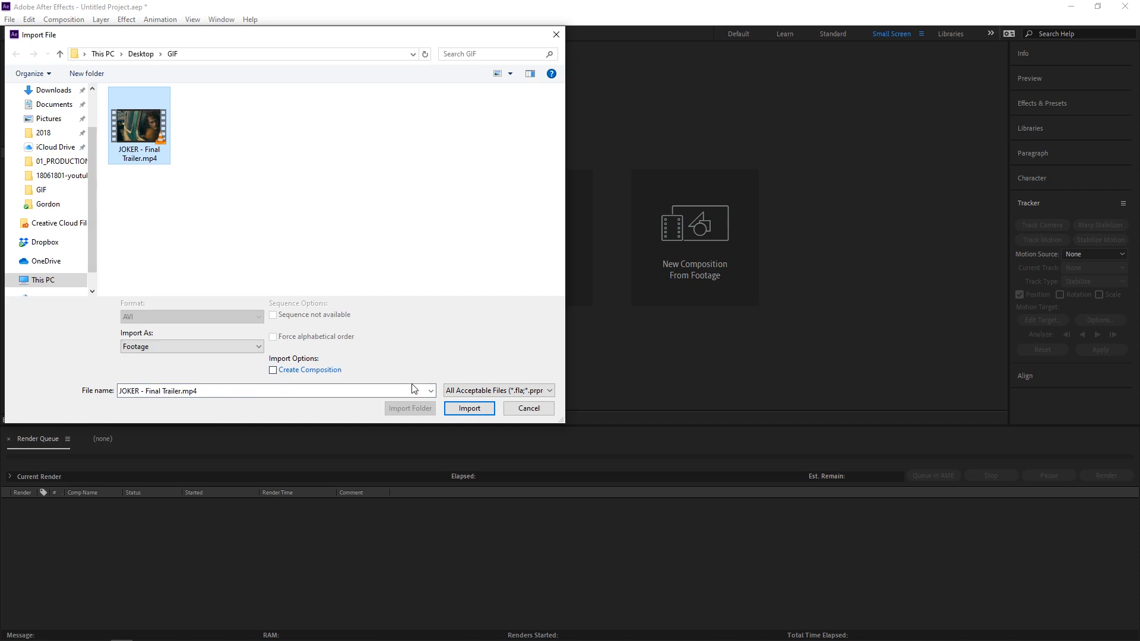
{"action": "double_click", "coordinate": [132, 128]}
{"action": "double_click", "coordinate": [17, 165]}
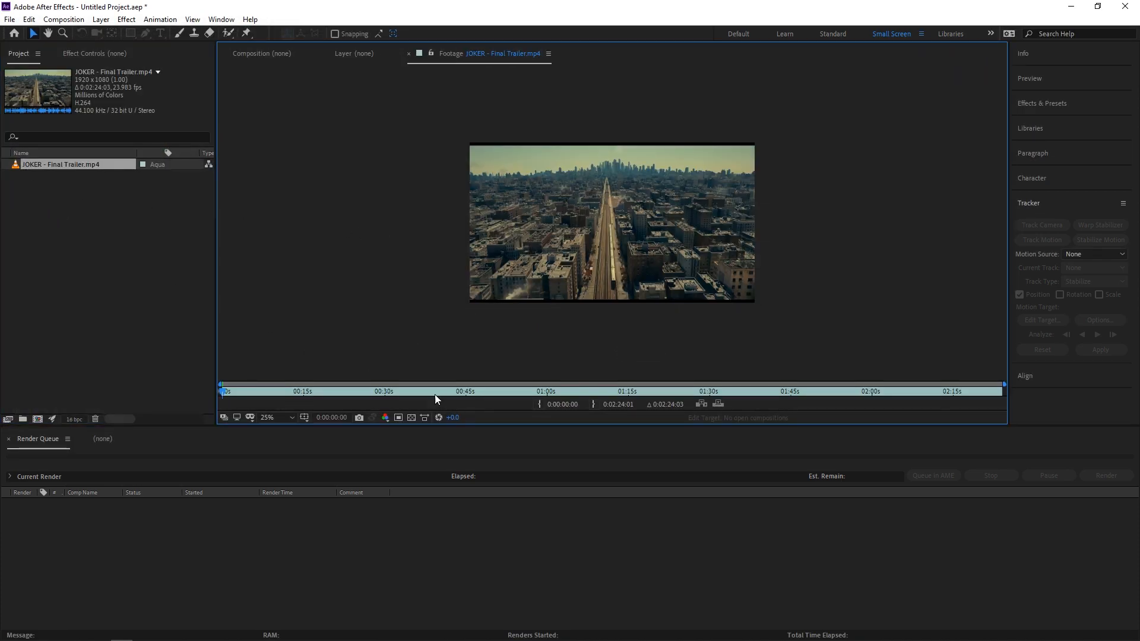
Trim the trailer footage from 0:00:43:15 to 0:00:47:04 and create a composition from the trimmed clip
{"action": "left_click_drag", "start_coordinate": [432, 392], "coordinate": [458, 397]}
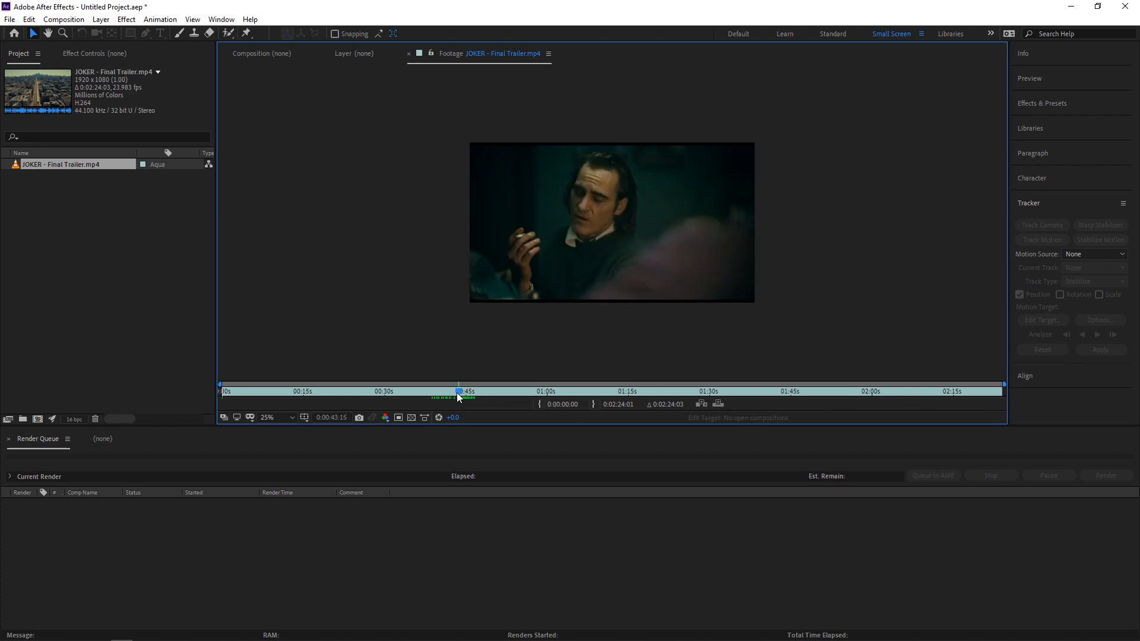
{"action": "left_click", "coordinate": [539, 404]}
{"action": "key", "text": "space"}
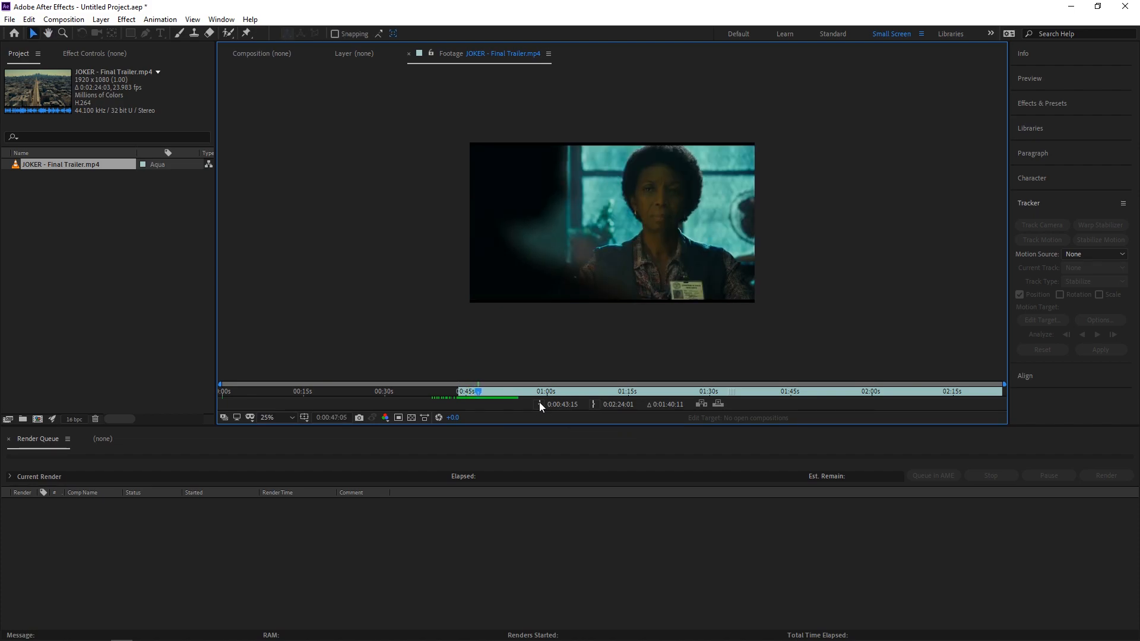
{"action": "key", "text": "Page_Up"}
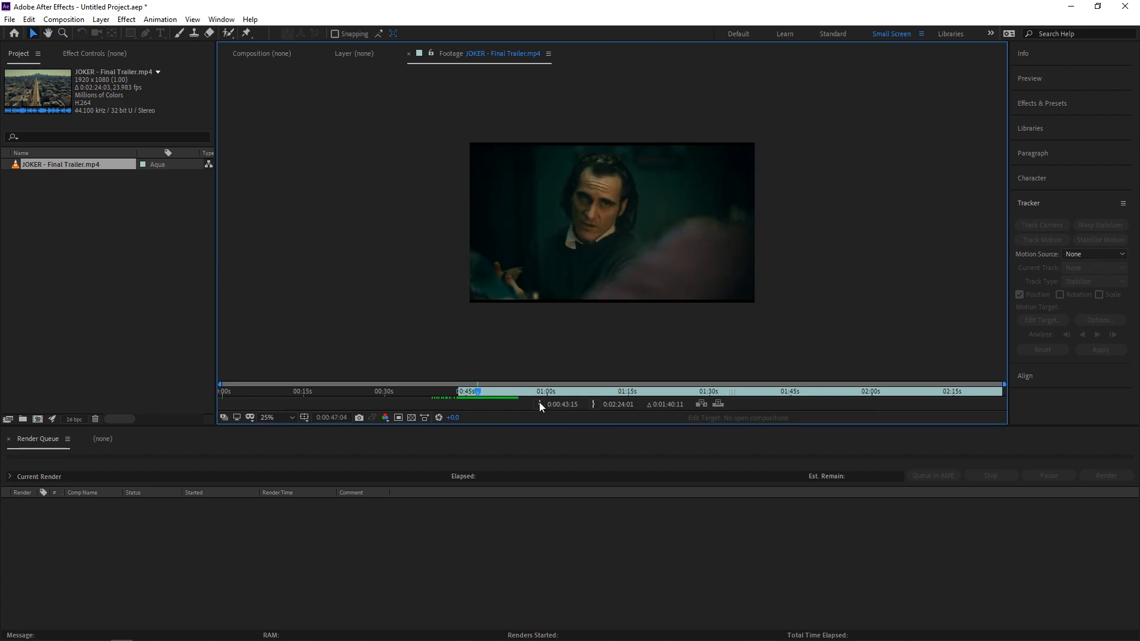
{"action": "left_click", "coordinate": [595, 405]}
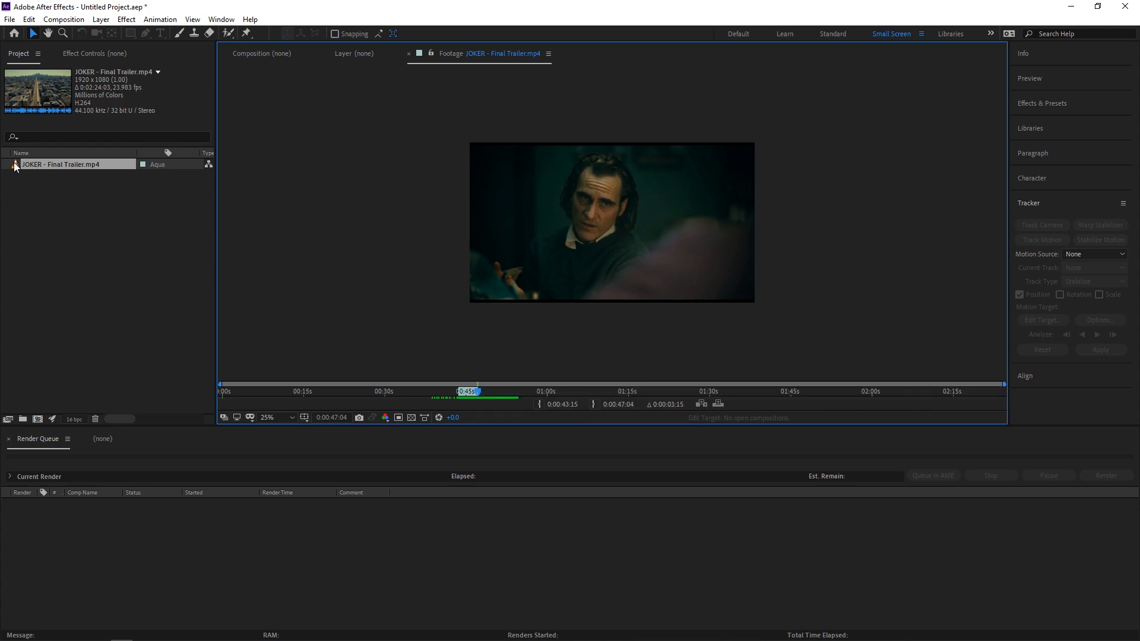
{"action": "left_click", "coordinate": [100, 440]}
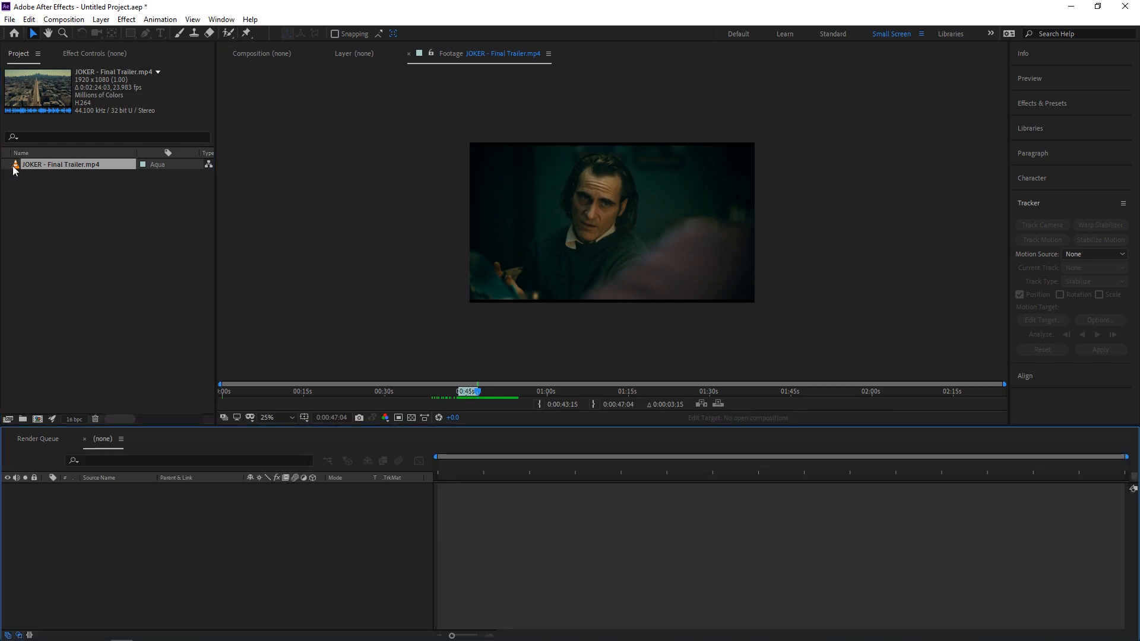
{"action": "left_click_drag", "start_coordinate": [13, 169], "coordinate": [101, 593]}
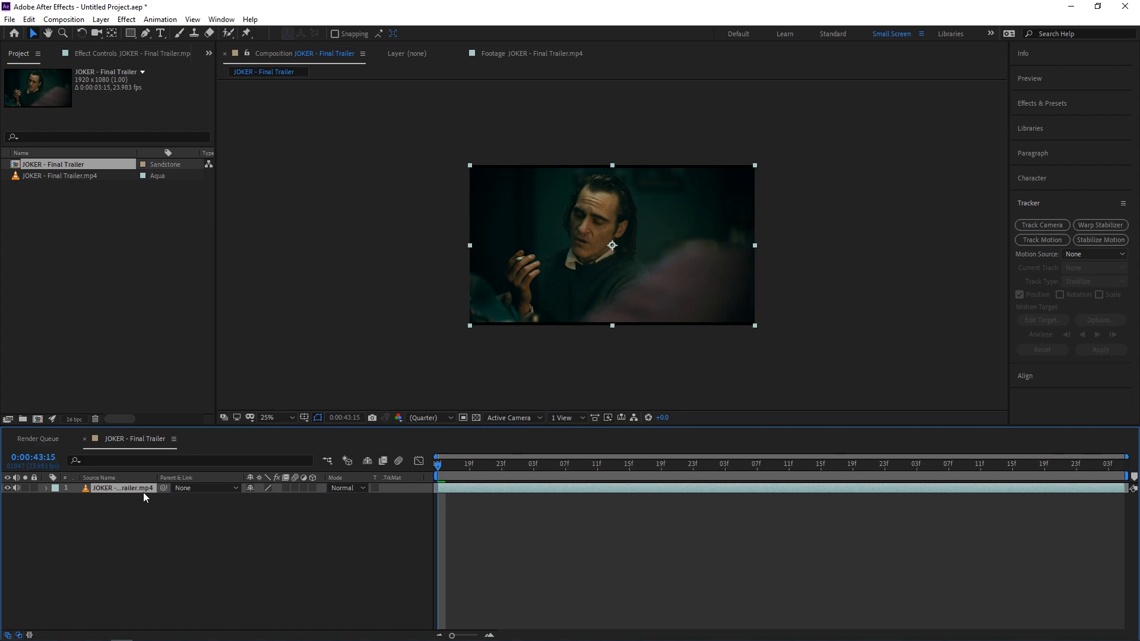
Scale the trailer layer to 105% in both dimensions
{"action": "key", "text": "s"}
{"action": "left_click", "coordinate": [265, 498]}
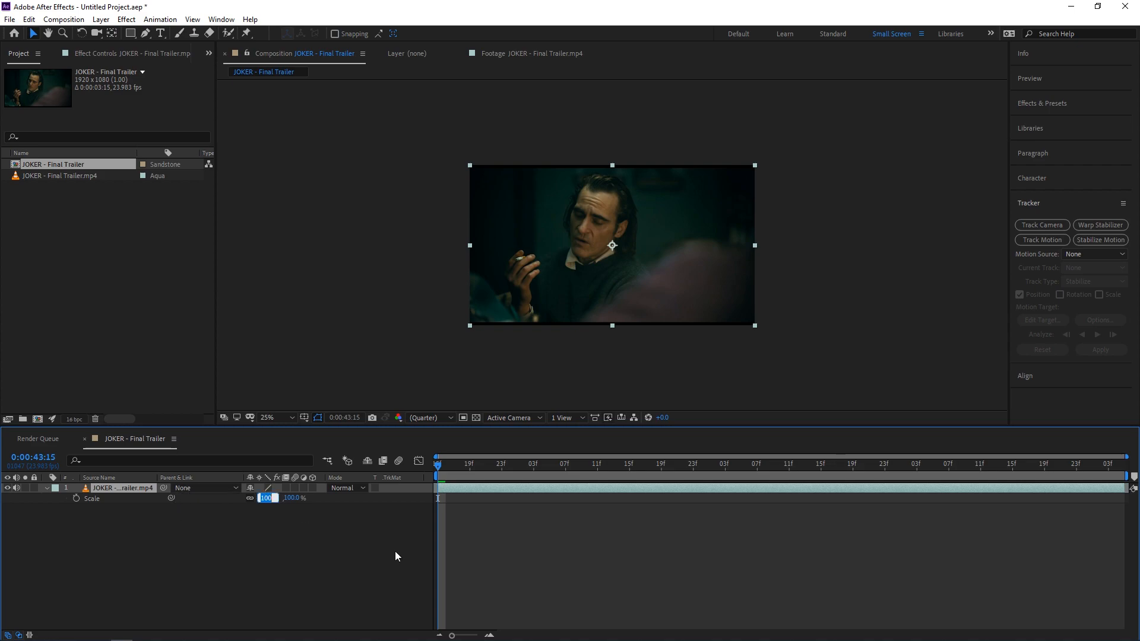
{"action": "key", "text": "Up"}
{"action": "key", "text": "Up"}
{"action": "key", "text": "Up"}
{"action": "key", "text": "Up"}
{"action": "key", "text": "Up"}
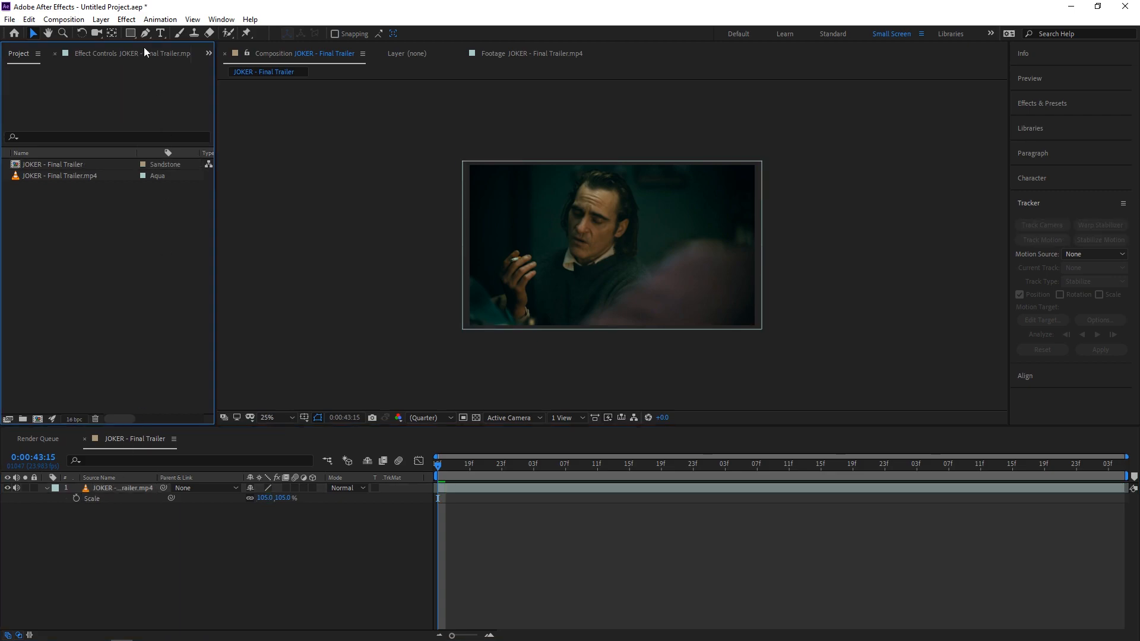
Add the caption "All i have are negative thoughts" as a text layer across the lower part of the frame
{"action": "left_click", "coordinate": [160, 34]}
{"action": "left_click", "coordinate": [514, 308]}
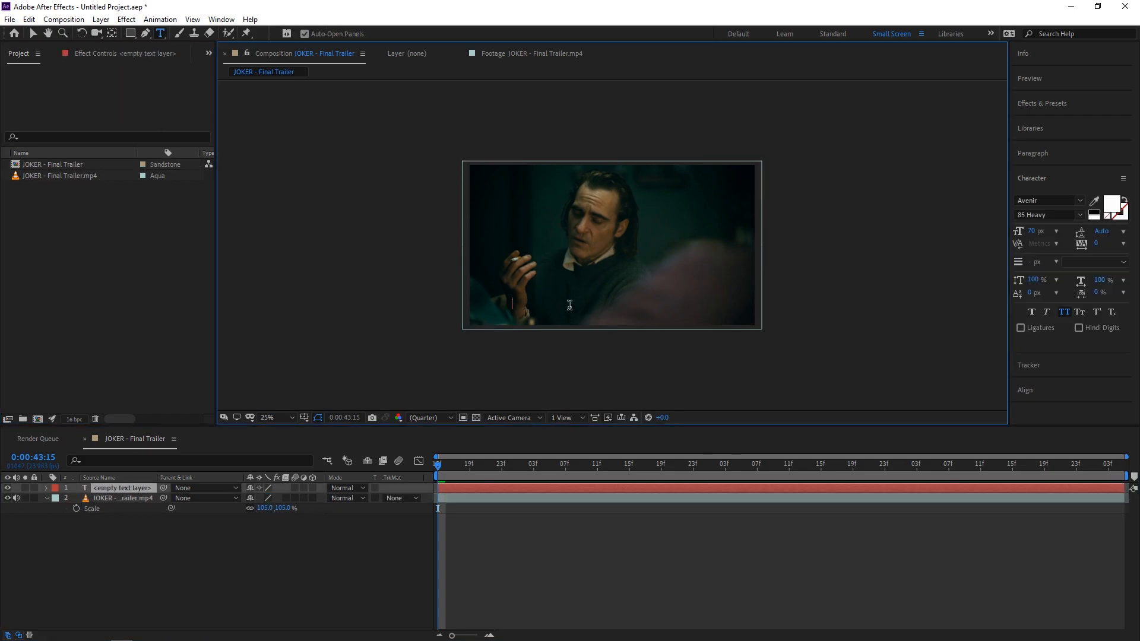
{"action": "type", "text": "All i have are negative thoughts"}
{"action": "left_click", "coordinate": [414, 547]}
{"action": "key", "text": "v"}
{"action": "left_click", "coordinate": [614, 302]}
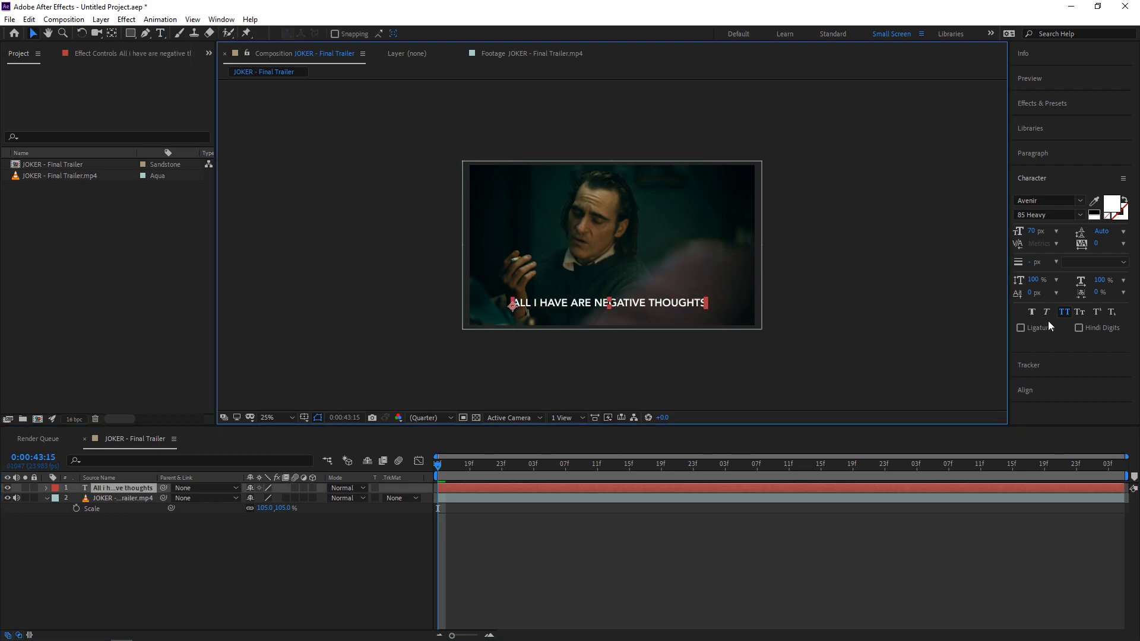
Center the caption horizontally in the composition and move it 80 px down
{"action": "left_click", "coordinate": [1043, 391]}
{"action": "left_click", "coordinate": [1046, 260]}
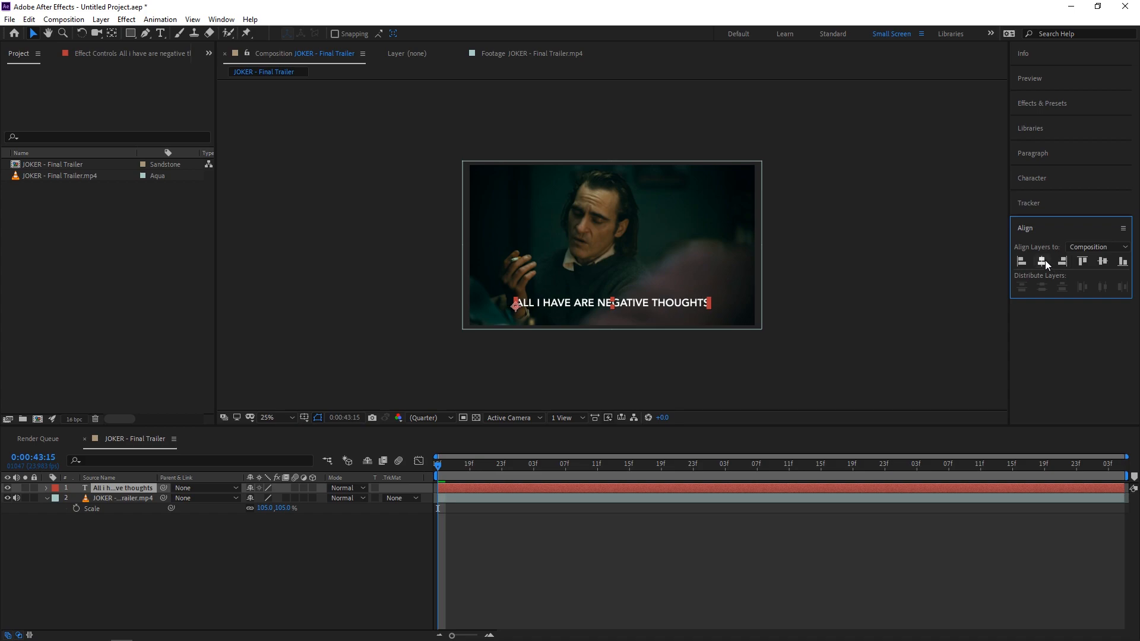
{"action": "key", "text": "shift+Down"}
{"action": "key", "text": "shift+Down"}
{"action": "key", "text": "shift+Down"}
{"action": "key", "text": "shift+Down"}
{"action": "key", "text": "shift+Down"}
{"action": "key", "text": "shift+Down"}
{"action": "key", "text": "shift+Down"}
{"action": "key", "text": "shift+Down"}
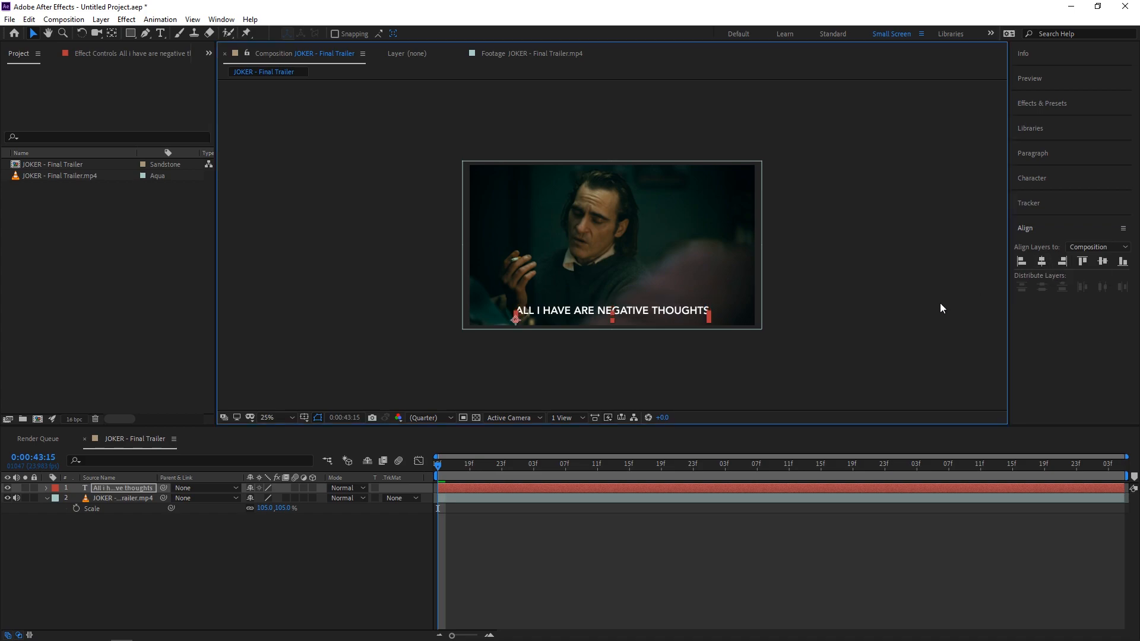
Deselect the caption and play back the composition to review the captioned clip
{"action": "left_click", "coordinate": [440, 379]}
{"action": "left_click", "coordinate": [302, 548]}
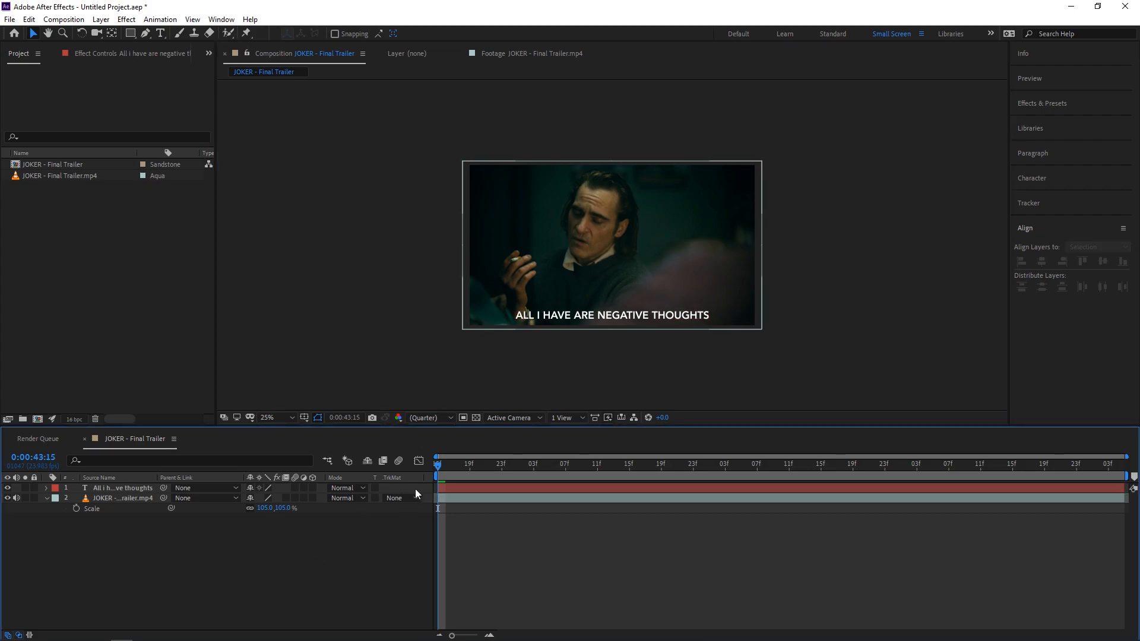
{"action": "key", "text": "space"}
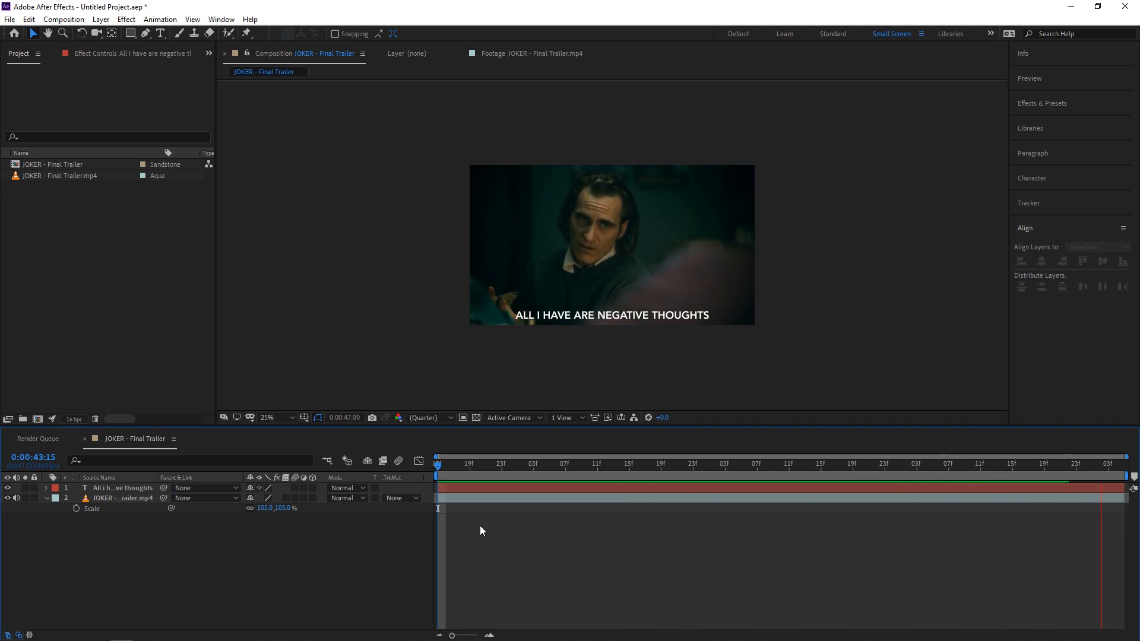
{"action": "key", "text": "space"}
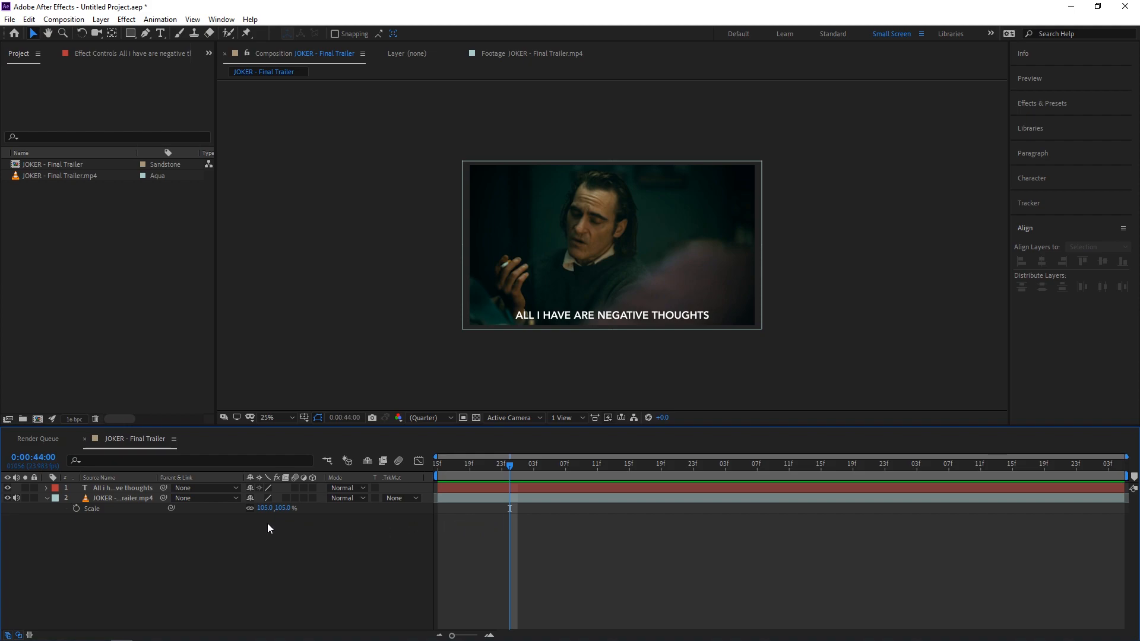
Find the Drop Shadow effect and apply it to the caption text layer
{"action": "left_click", "coordinate": [104, 490]}
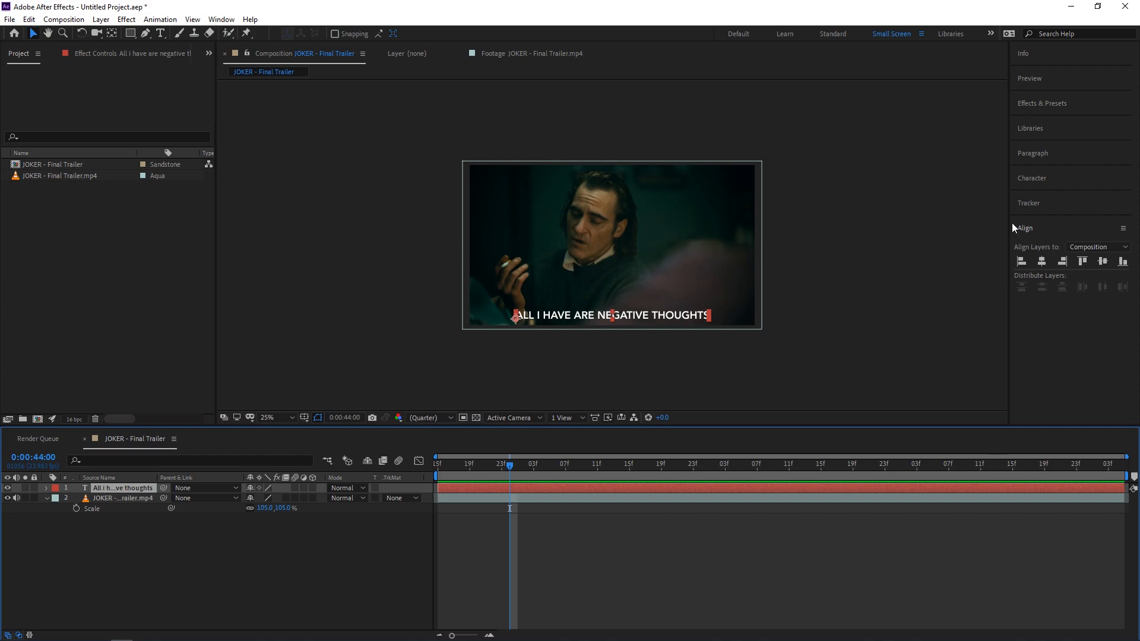
{"action": "left_click", "coordinate": [1044, 101]}
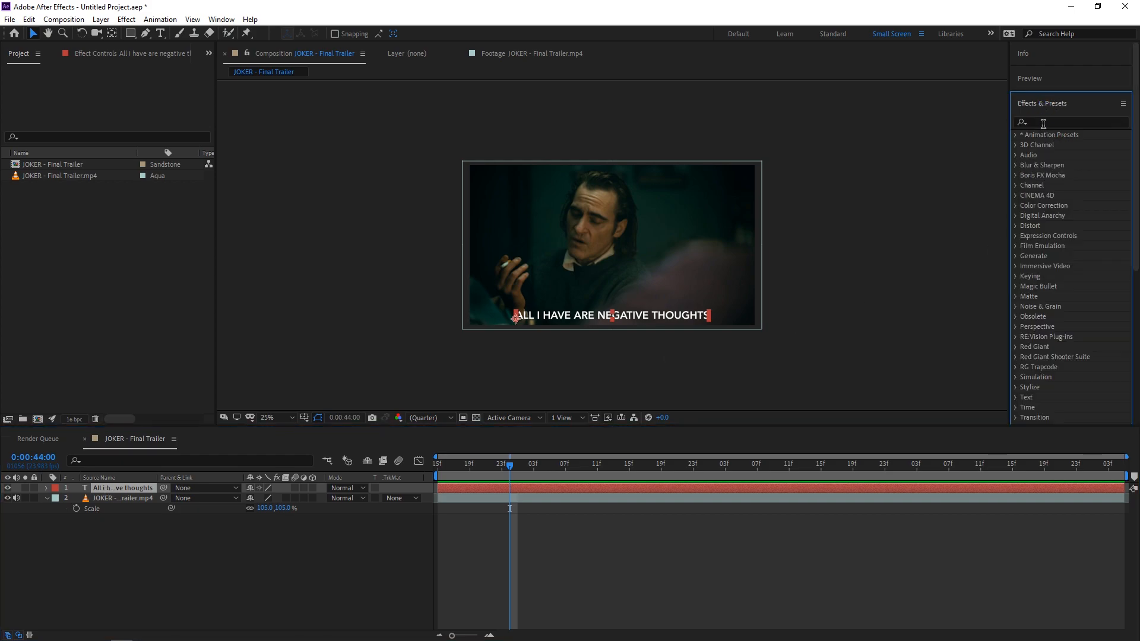
{"action": "left_click", "coordinate": [1048, 123]}
{"action": "type", "text": "drop"}
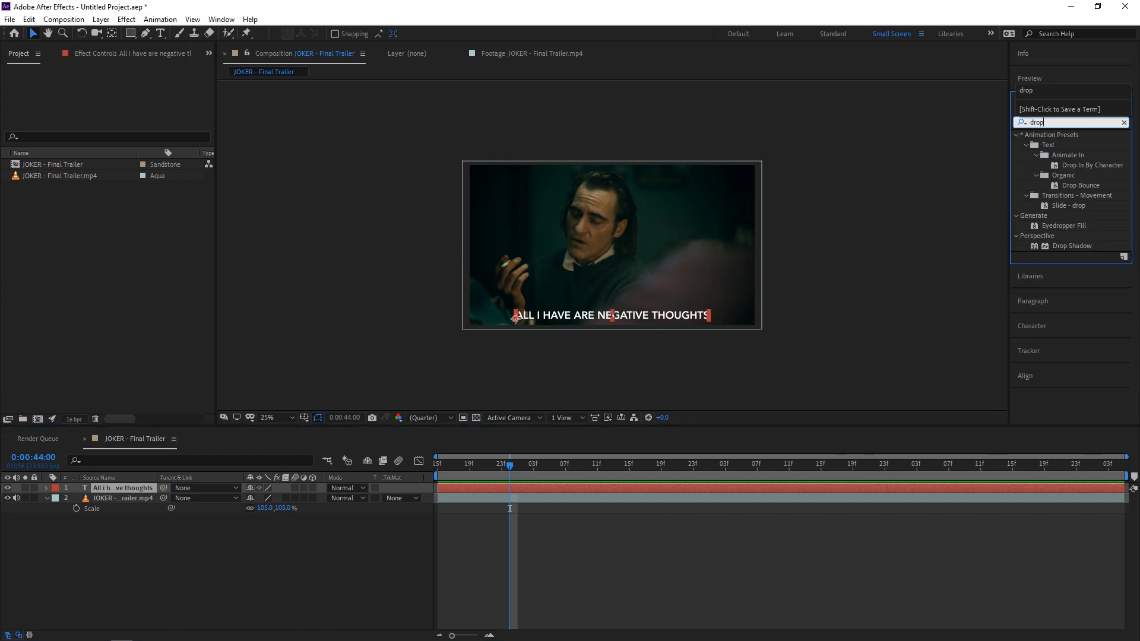
{"action": "left_click_drag", "start_coordinate": [1072, 246], "coordinate": [137, 486]}
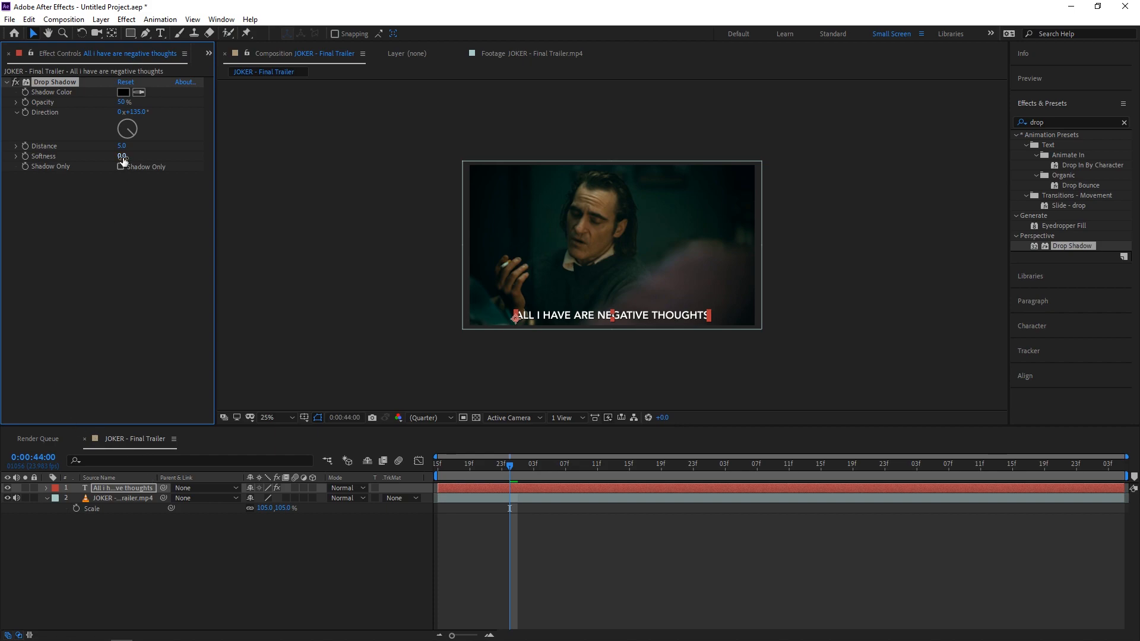
Set the caption's drop shadow opacity to 100% and its distance to 10
{"action": "left_click_drag", "start_coordinate": [121, 101], "coordinate": [330, 104]}
{"action": "left_click", "coordinate": [119, 147]}
{"action": "type", "text": "10"}
{"action": "key", "text": "Return"}
{"action": "left_click", "coordinate": [430, 245]}
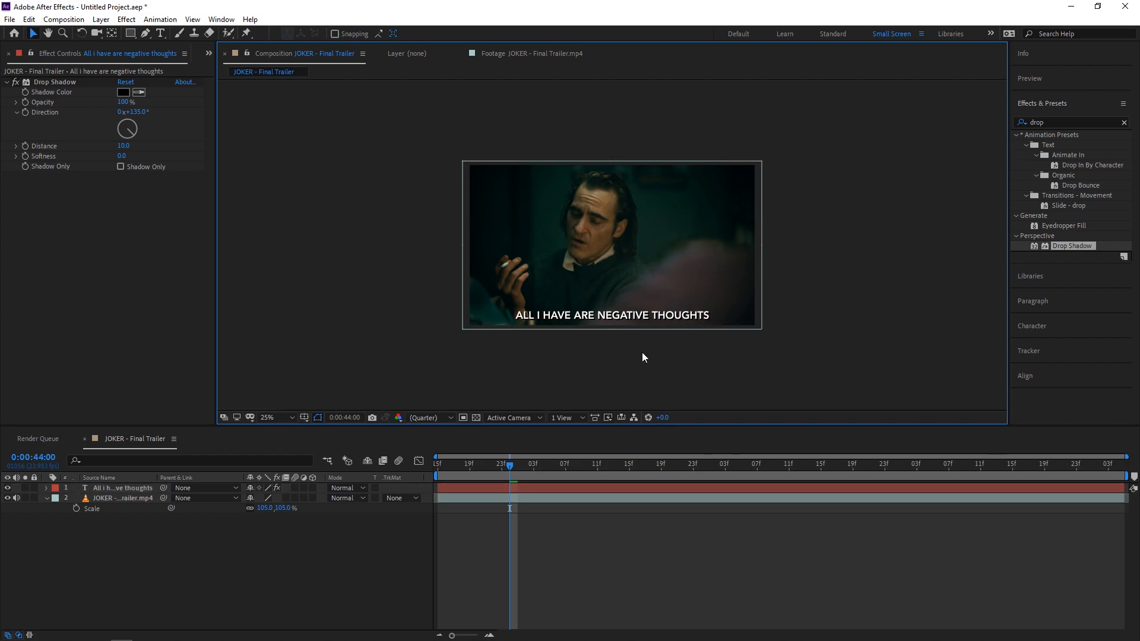
{"action": "left_click_drag", "start_coordinate": [626, 313], "coordinate": [608, 236]}
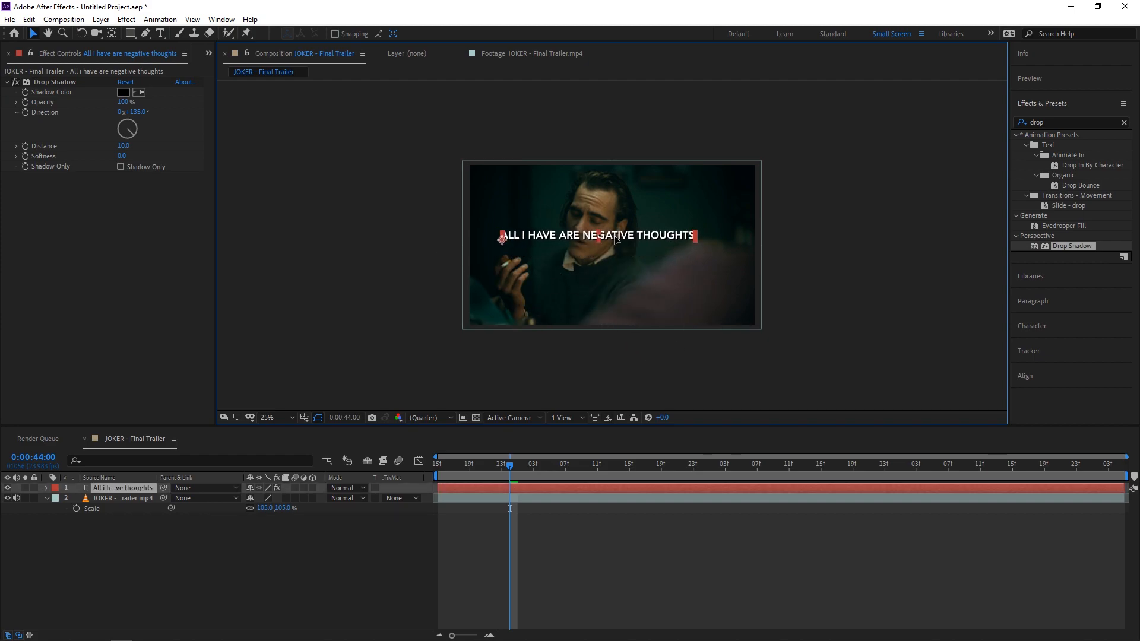
{"action": "left_click", "coordinate": [619, 315]}
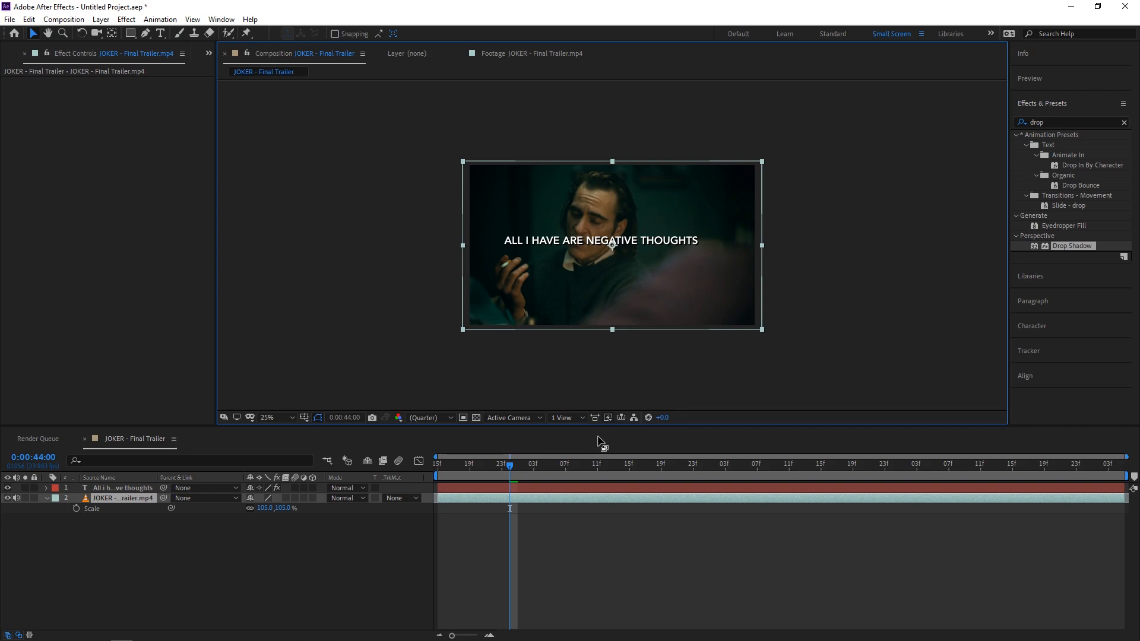
{"action": "key", "text": "ctrl+z"}
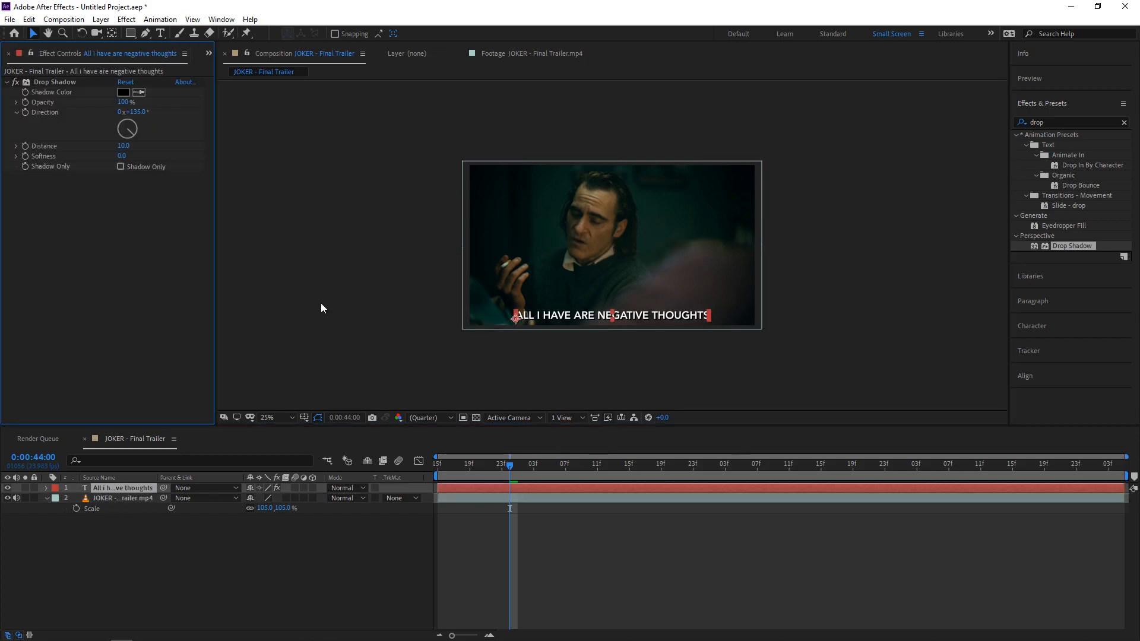
{"action": "left_click", "coordinate": [320, 308]}
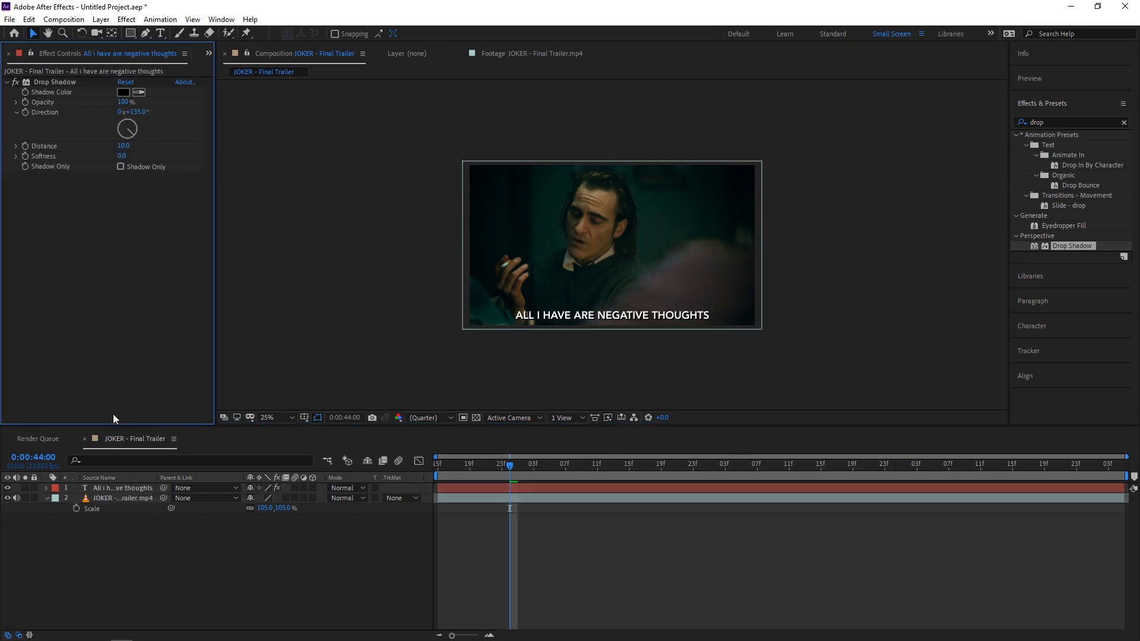
Apply the Brightness & Contrast effect to the trailer layer and set its brightness to 24
{"action": "left_click", "coordinate": [111, 497]}
{"action": "key", "text": "s"}
{"action": "left_click", "coordinate": [130, 507]}
{"action": "left_click", "coordinate": [128, 499]}
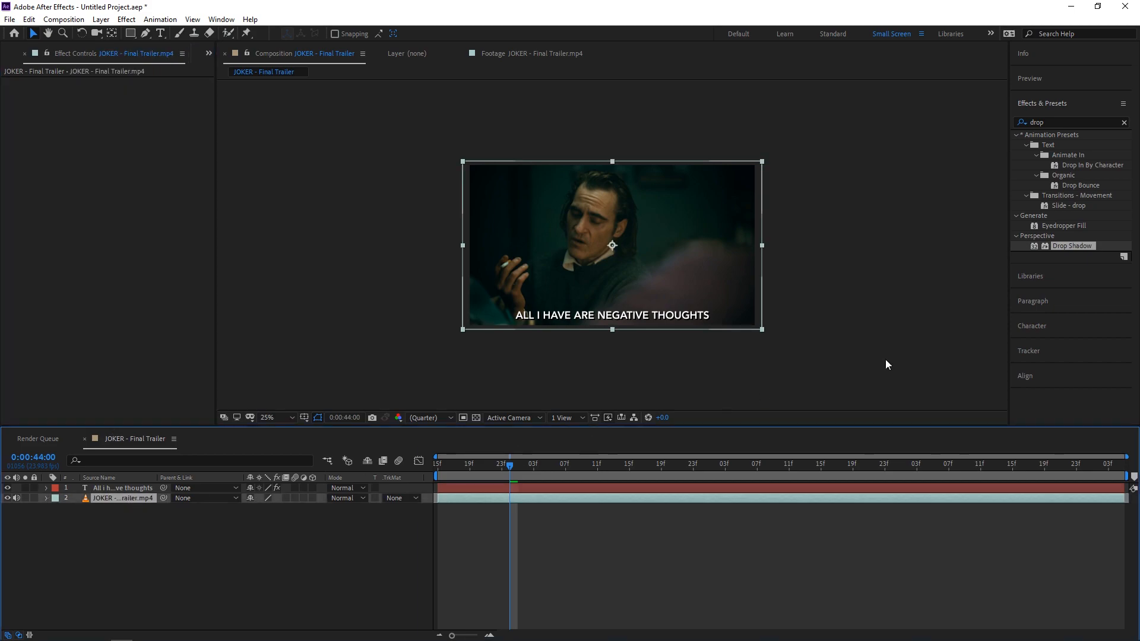
{"action": "left_click", "coordinate": [1068, 122]}
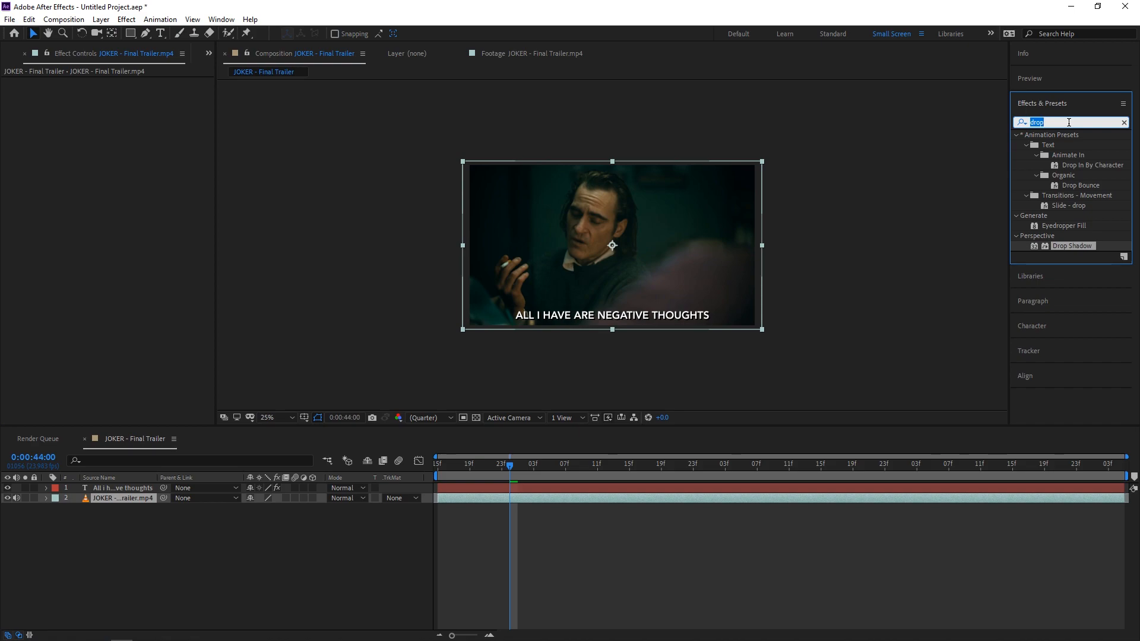
{"action": "type", "text": "bright"}
{"action": "left_click_drag", "start_coordinate": [1082, 187], "coordinate": [110, 500]}
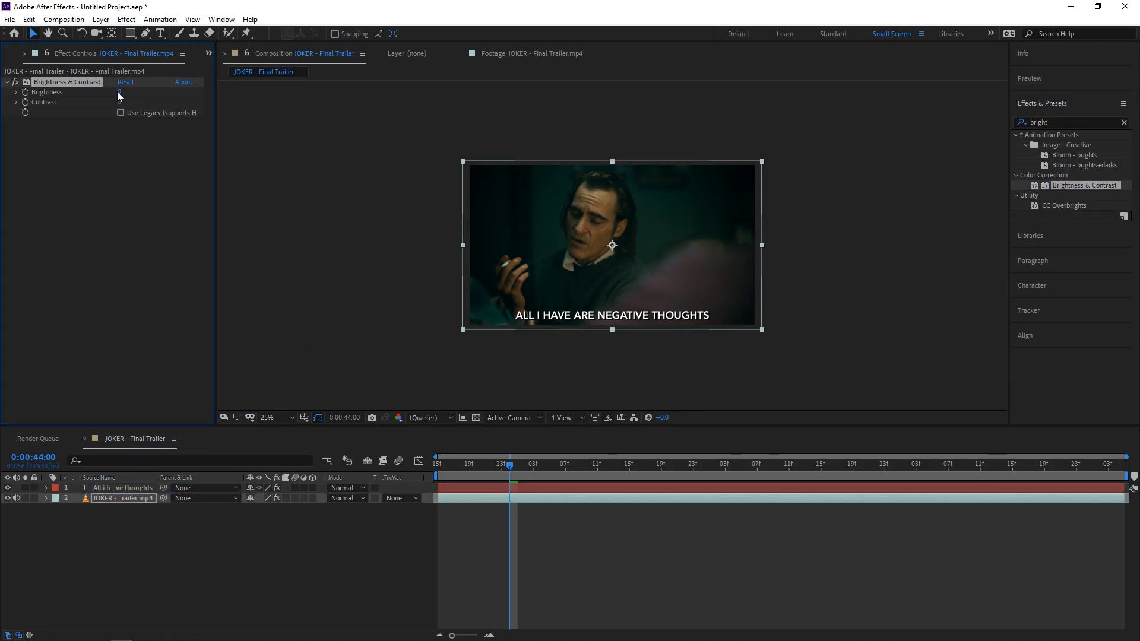
{"action": "left_click_drag", "start_coordinate": [120, 92], "coordinate": [135, 96]}
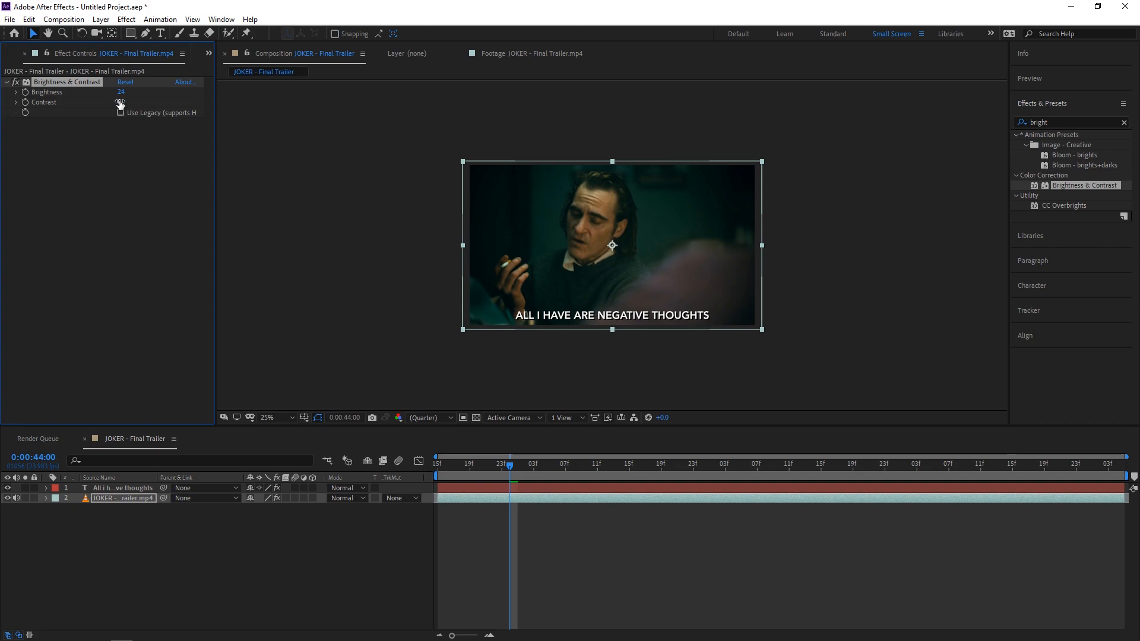
Set the trailer layer's contrast to 16 and add a Sharpen effect to it with a sharpen amount of 18
{"action": "left_click_drag", "start_coordinate": [120, 103], "coordinate": [132, 102]}
{"action": "left_click", "coordinate": [138, 167]}
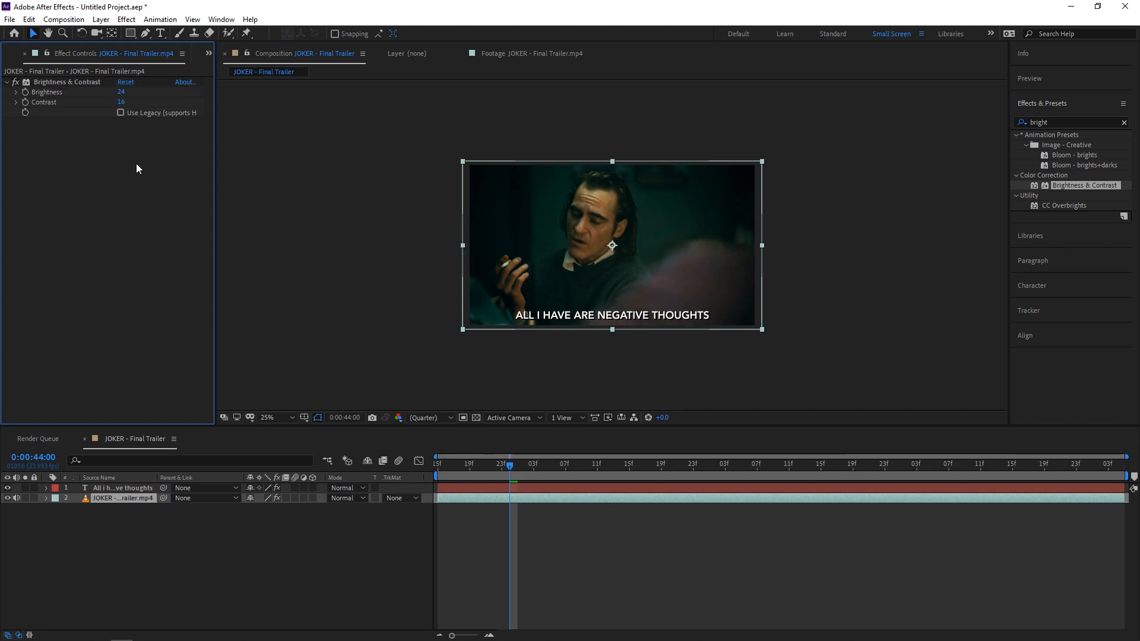
{"action": "left_click", "coordinate": [1028, 122]}
{"action": "key", "text": "ctrl+a"}
{"action": "type", "text": "shar"}
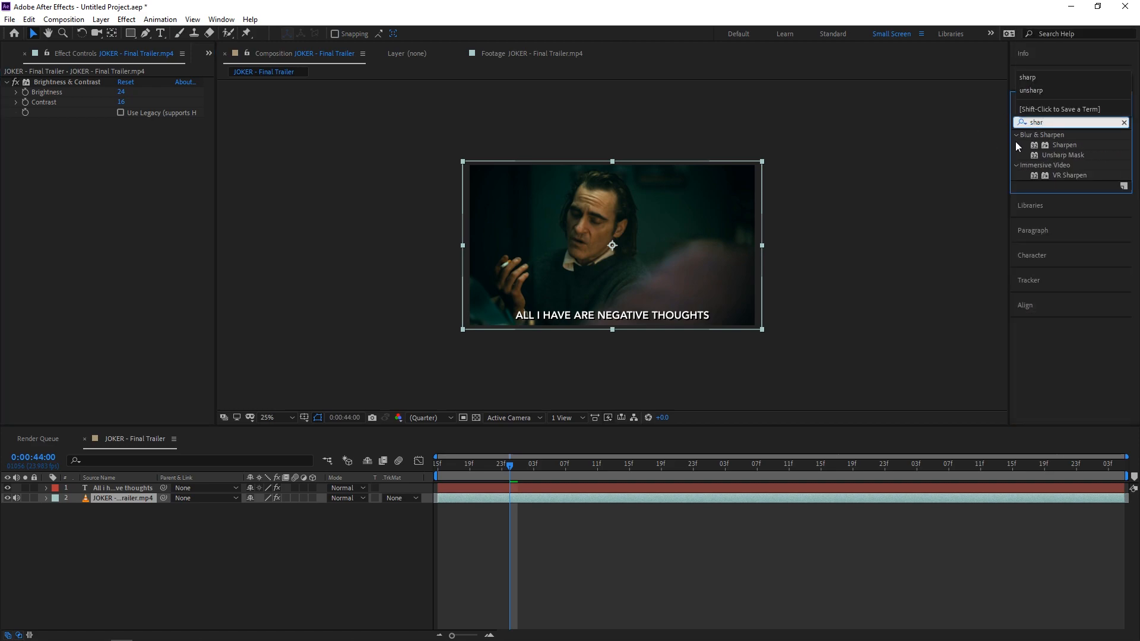
{"action": "left_click_drag", "start_coordinate": [1062, 145], "coordinate": [106, 498]}
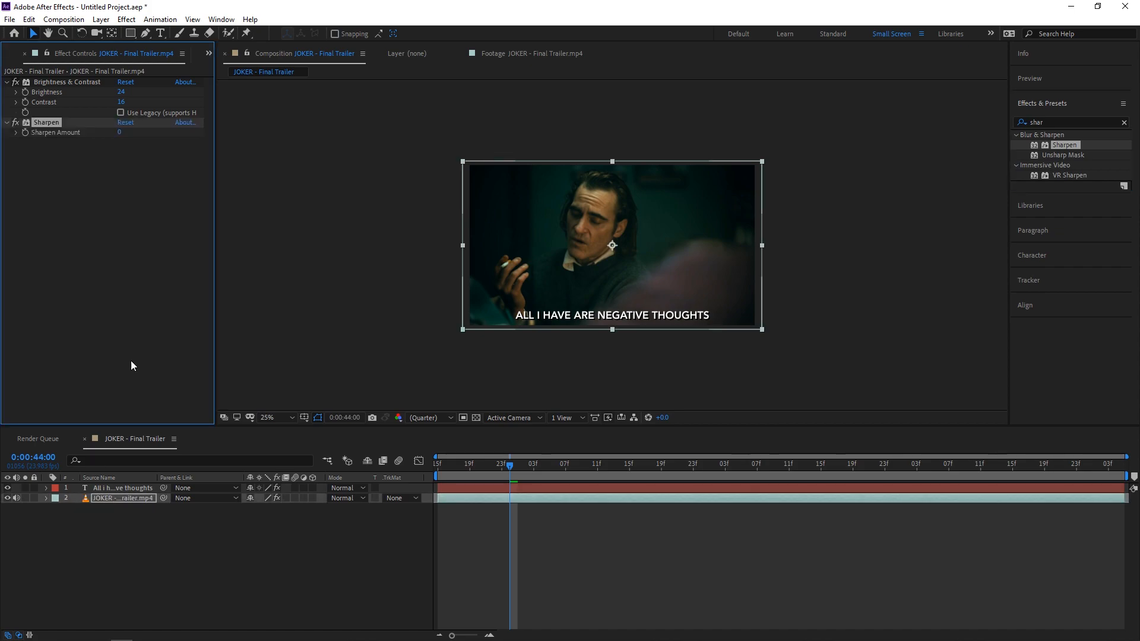
{"action": "left_click_drag", "start_coordinate": [120, 133], "coordinate": [132, 136]}
{"action": "left_click", "coordinate": [136, 181]}
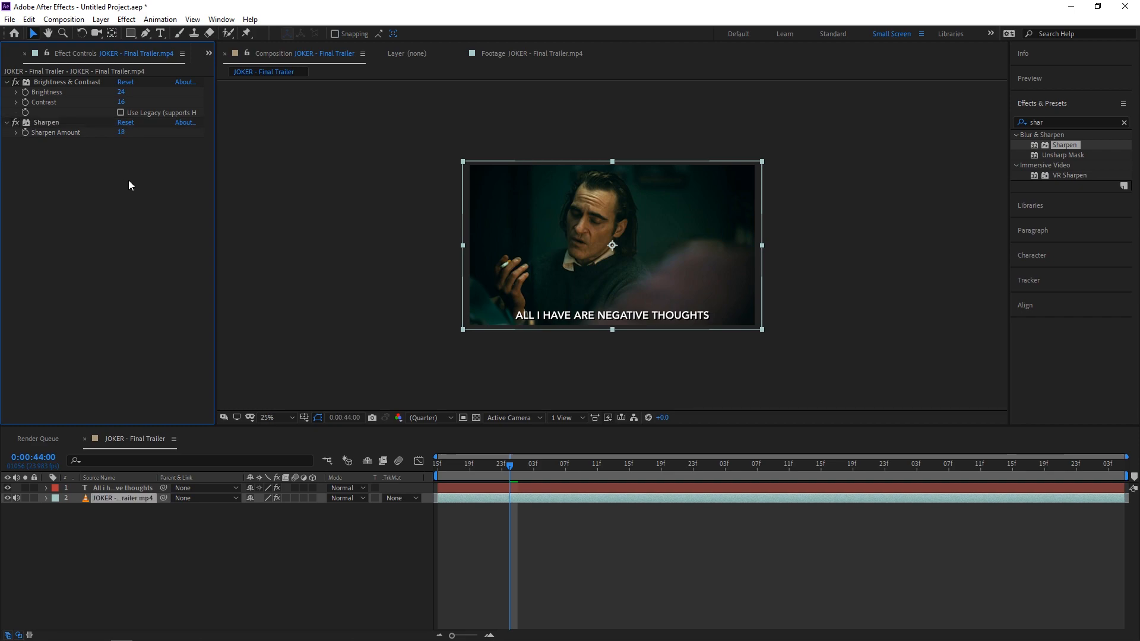
Return the playhead to the clip's start at 0:00:43:15 and add a null object to the composition
{"action": "left_click", "coordinate": [503, 567]}
{"action": "left_click_drag", "start_coordinate": [509, 465], "coordinate": [383, 472]}
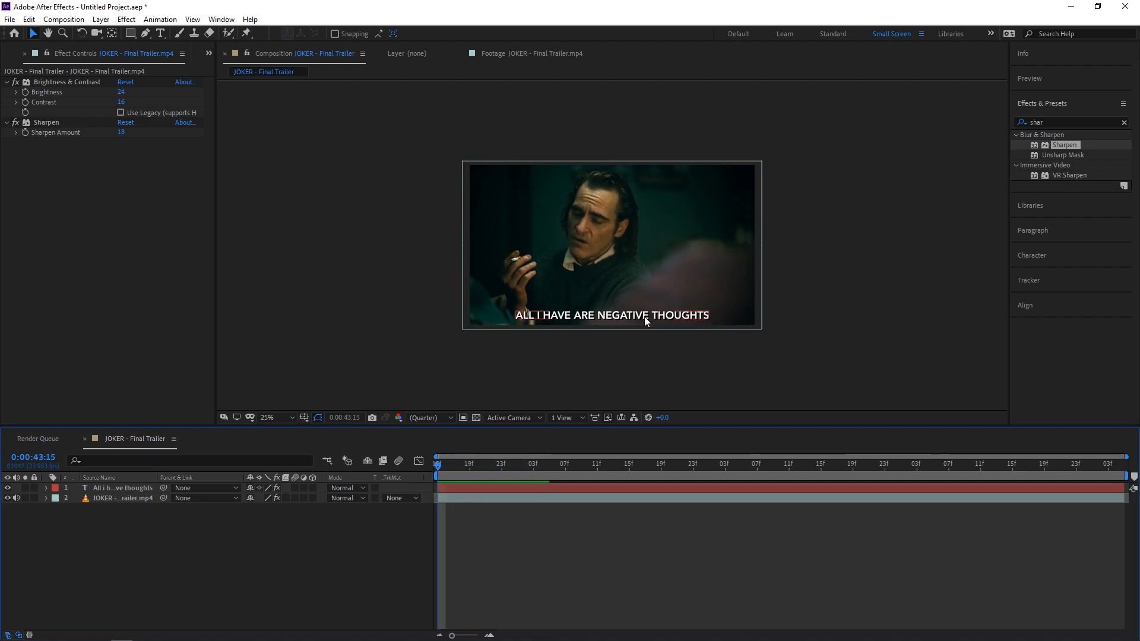
{"action": "right_click", "coordinate": [172, 567]}
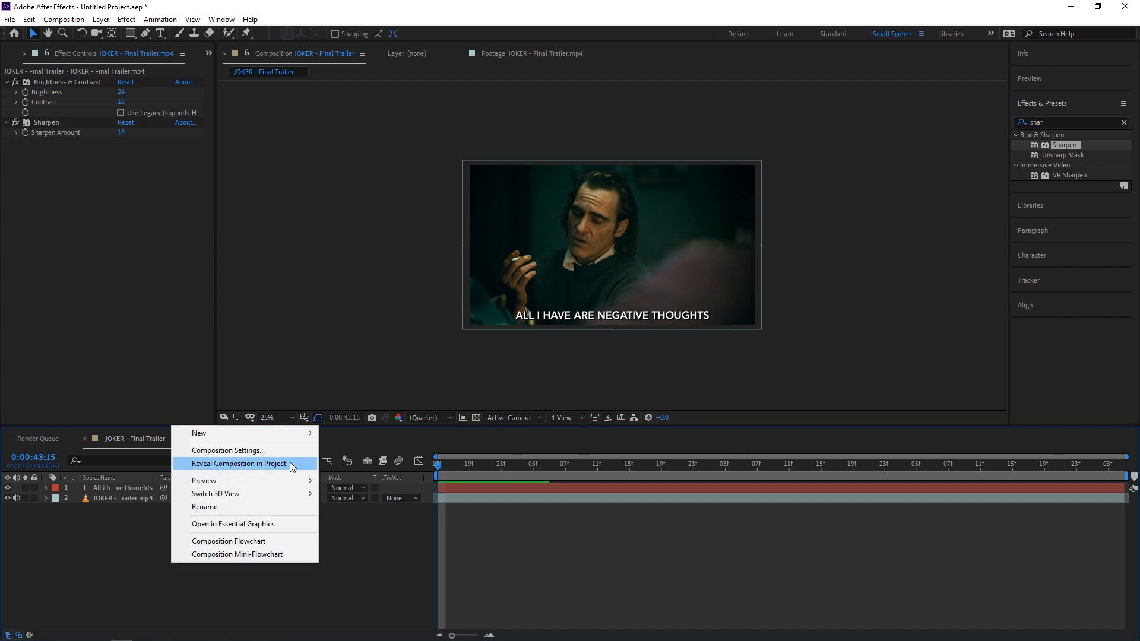
{"action": "mouse_move", "coordinate": [301, 436]}
{"action": "left_click", "coordinate": [410, 504]}
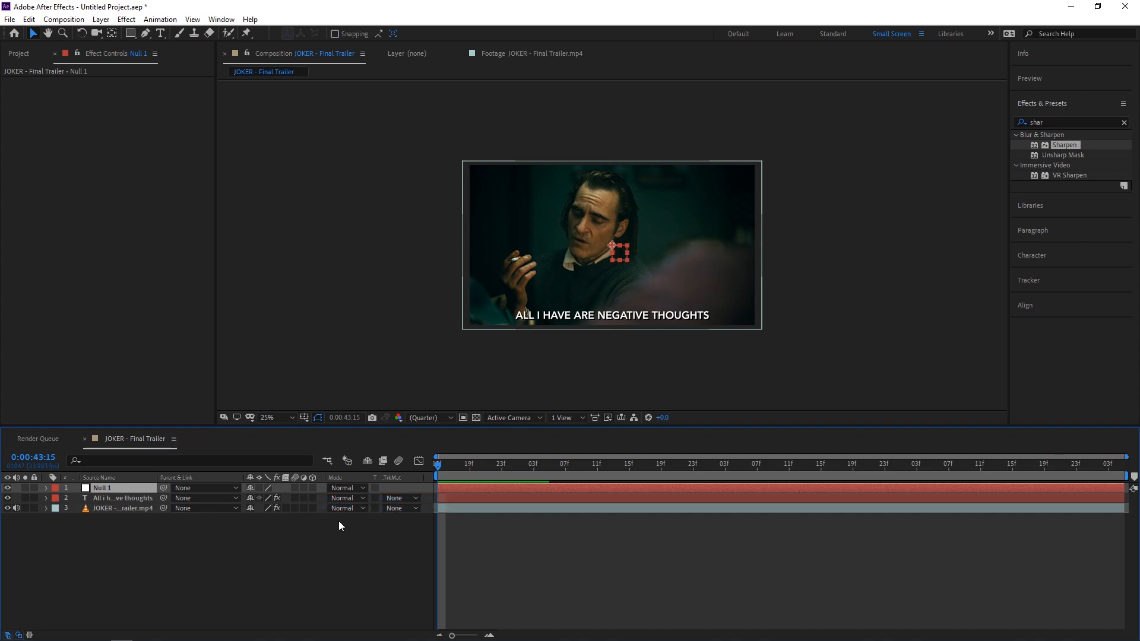
Start Track Motion on the trailer layer and place the track point on the man's cheek beside his nose and mouth
{"action": "left_click", "coordinate": [109, 508]}
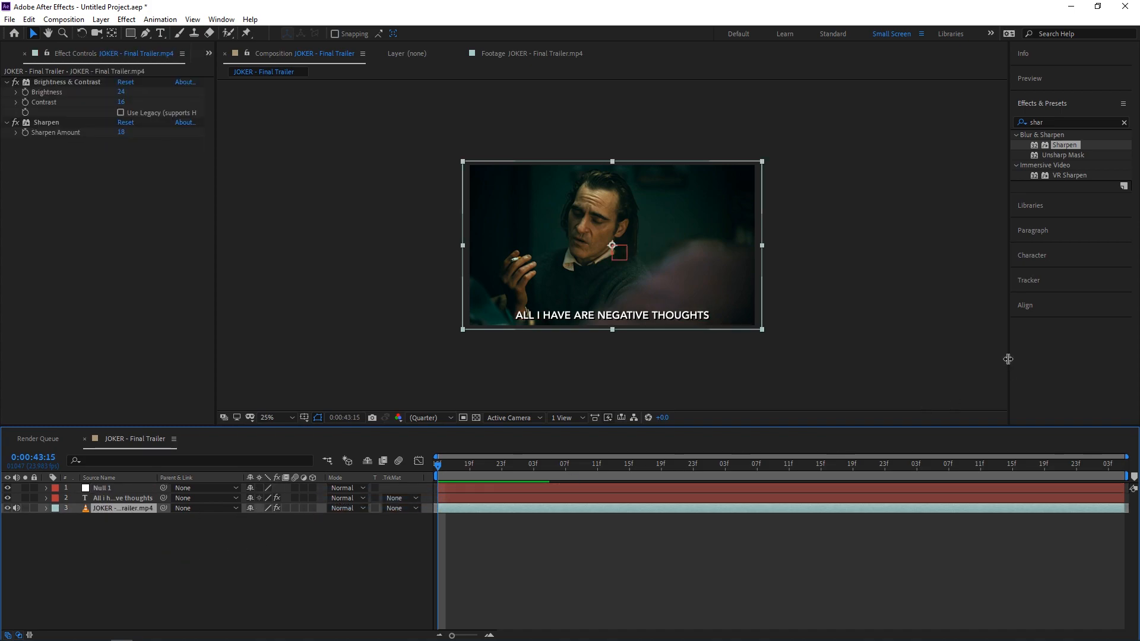
{"action": "left_click", "coordinate": [1047, 281]}
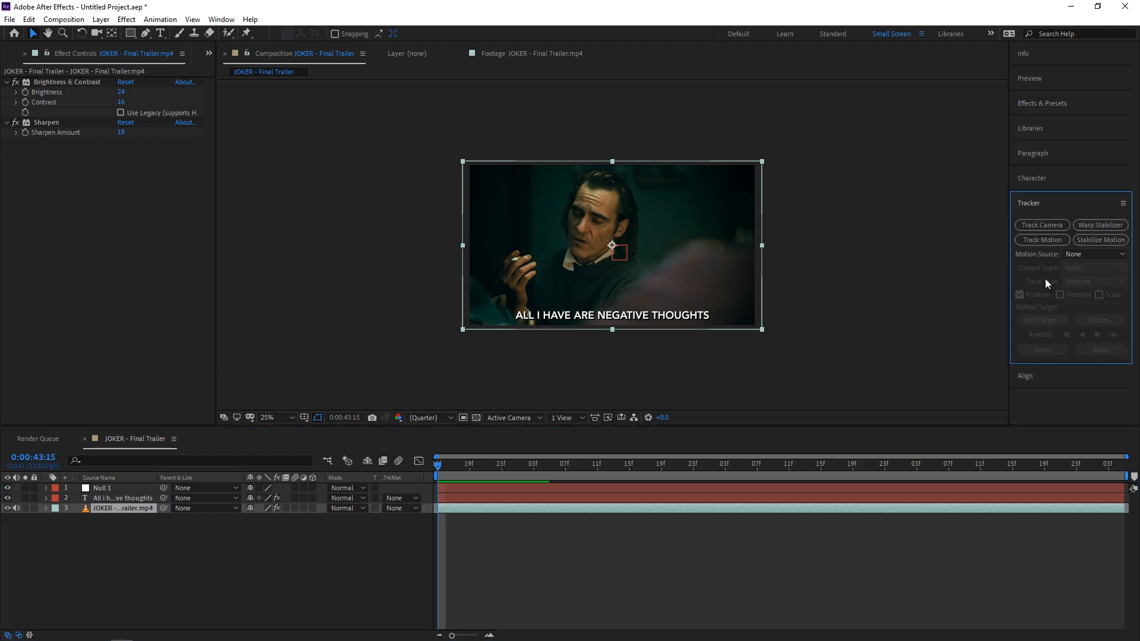
{"action": "left_click", "coordinate": [1041, 241]}
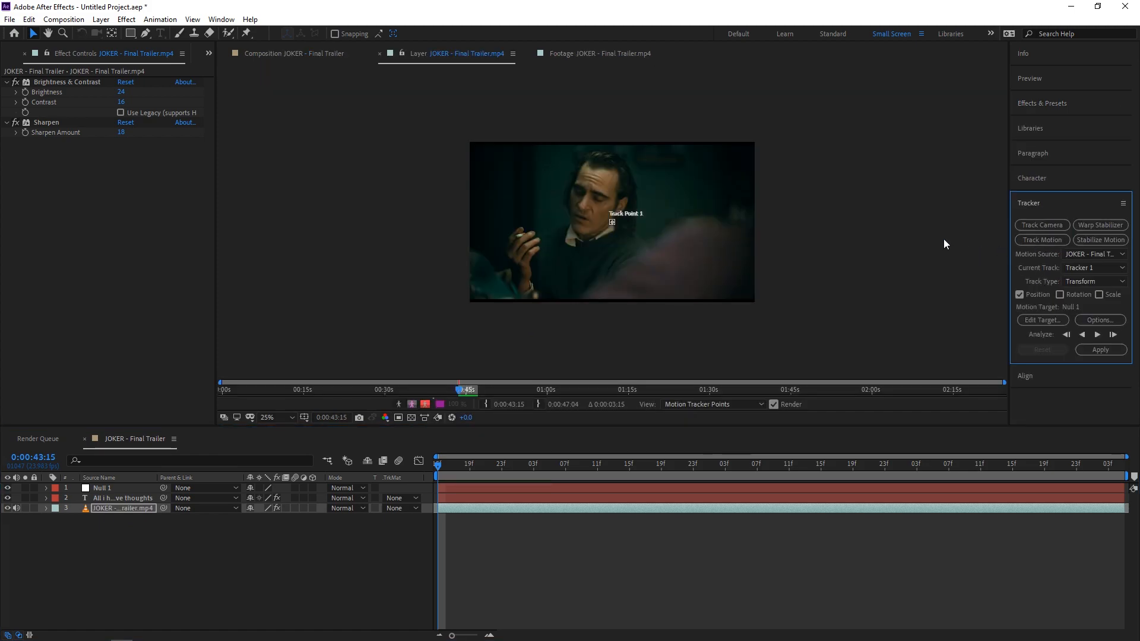
{"action": "scroll", "coordinate": [943, 239], "scroll_direction": "up", "scroll_amount": 5}
{"action": "key", "text": "space"}
{"action": "left_click_drag", "start_coordinate": [700, 205], "coordinate": [779, 287]}
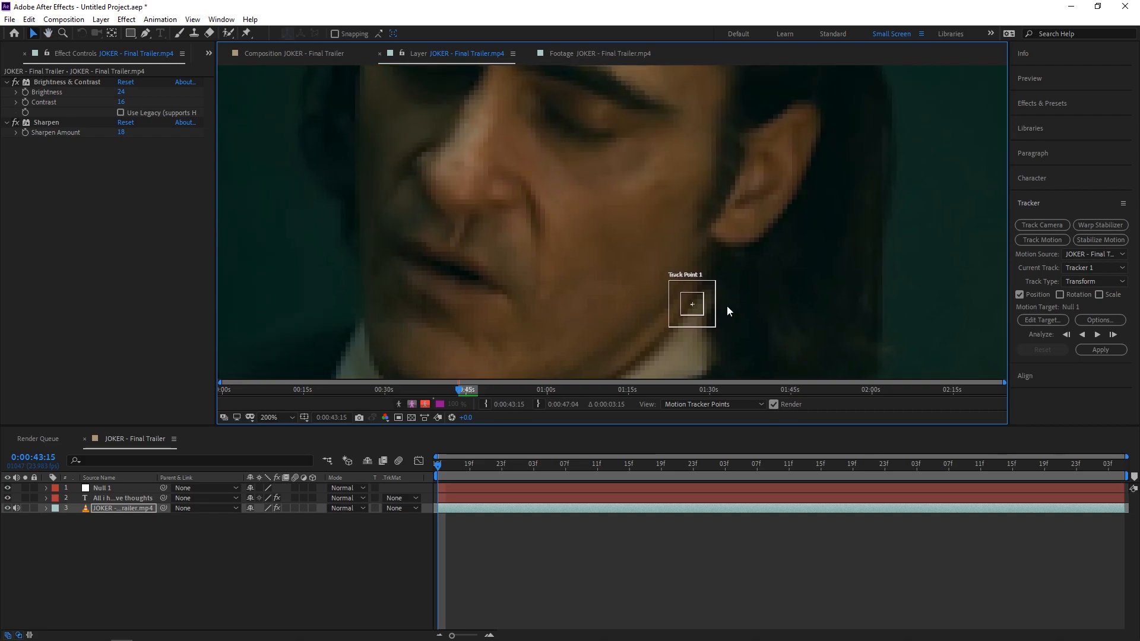
{"action": "left_click_drag", "start_coordinate": [702, 311], "coordinate": [553, 246]}
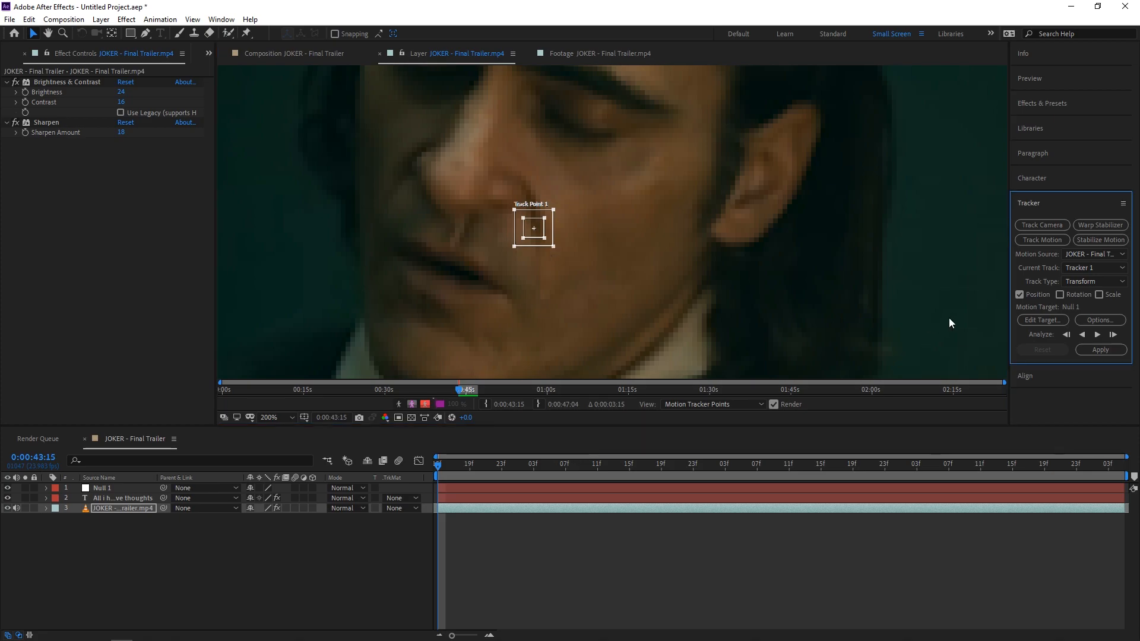
{"action": "scroll", "coordinate": [953, 315], "scroll_direction": "down", "scroll_amount": 6}
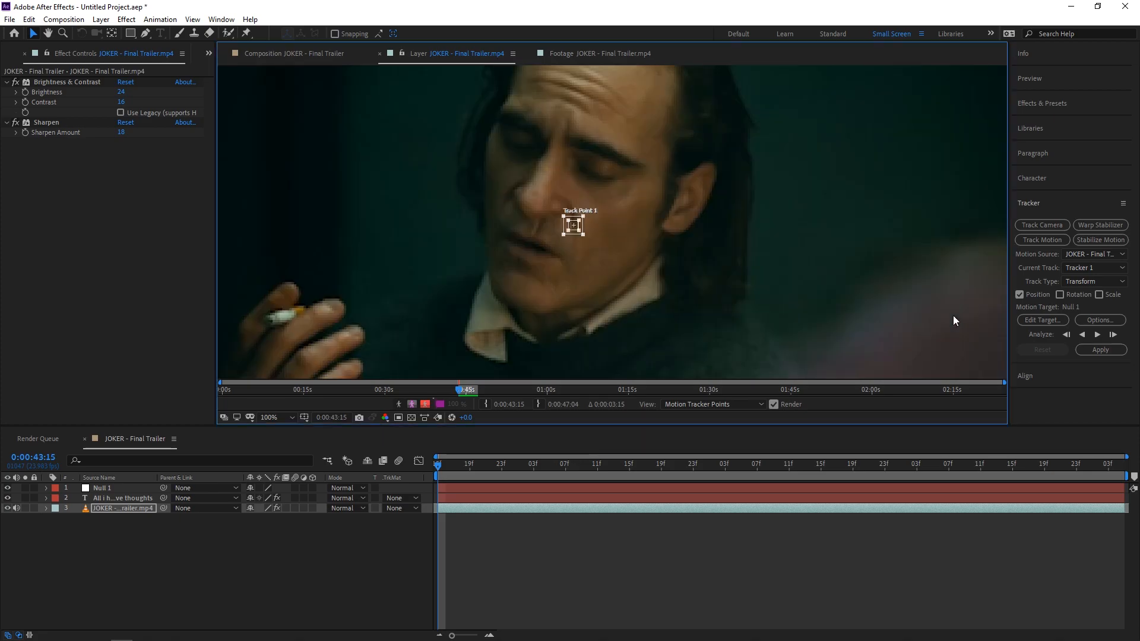
Assign the Null 1 layer as the motion target of the tracker
{"action": "right_click", "coordinate": [1000, 310]}
{"action": "mouse_move", "coordinate": [1033, 319]}
{"action": "key", "text": "Escape"}
{"action": "key", "text": "Escape"}
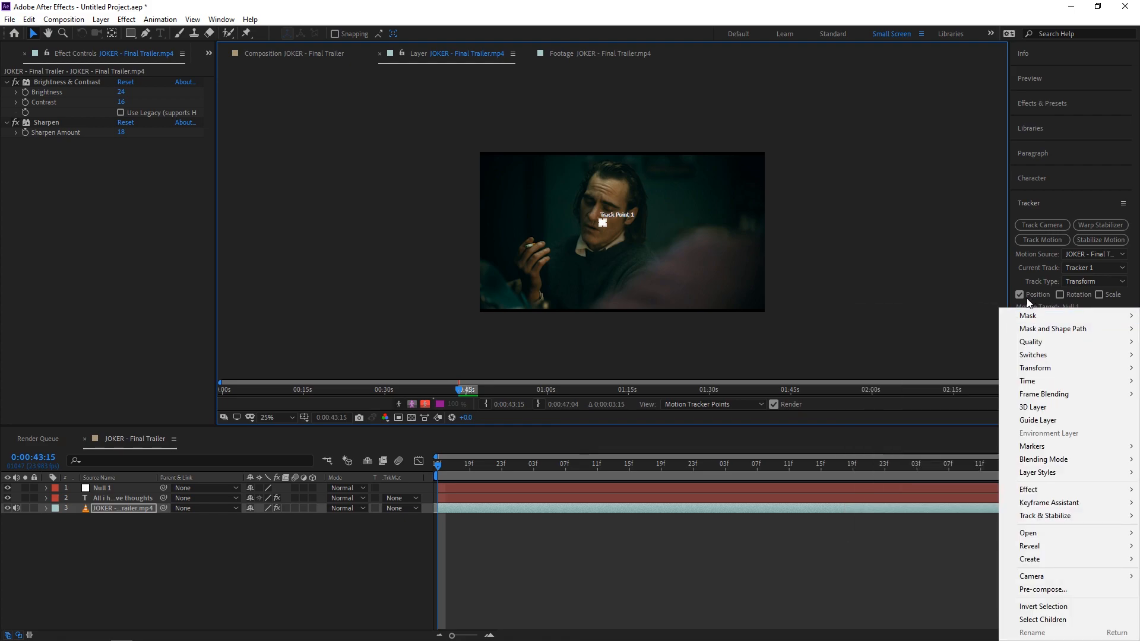
{"action": "left_click", "coordinate": [1035, 320]}
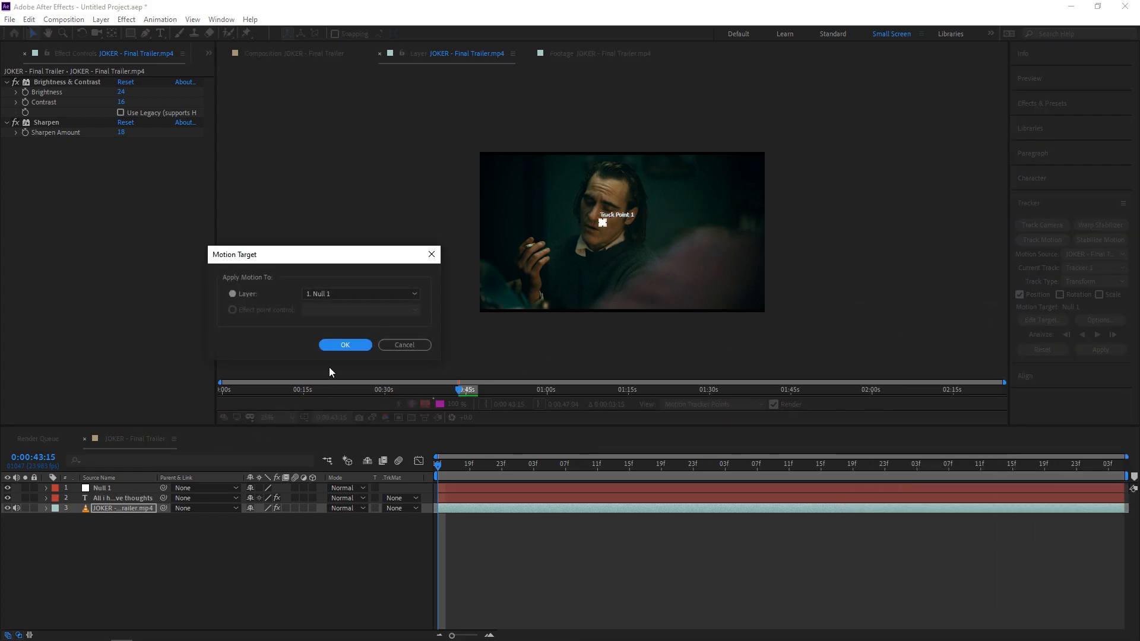
{"action": "left_click", "coordinate": [335, 346]}
Analyze the track forward through the clip, apply it to the X and Y dimensions, and collapse the trailer layer's properties
{"action": "left_click", "coordinate": [1102, 335]}
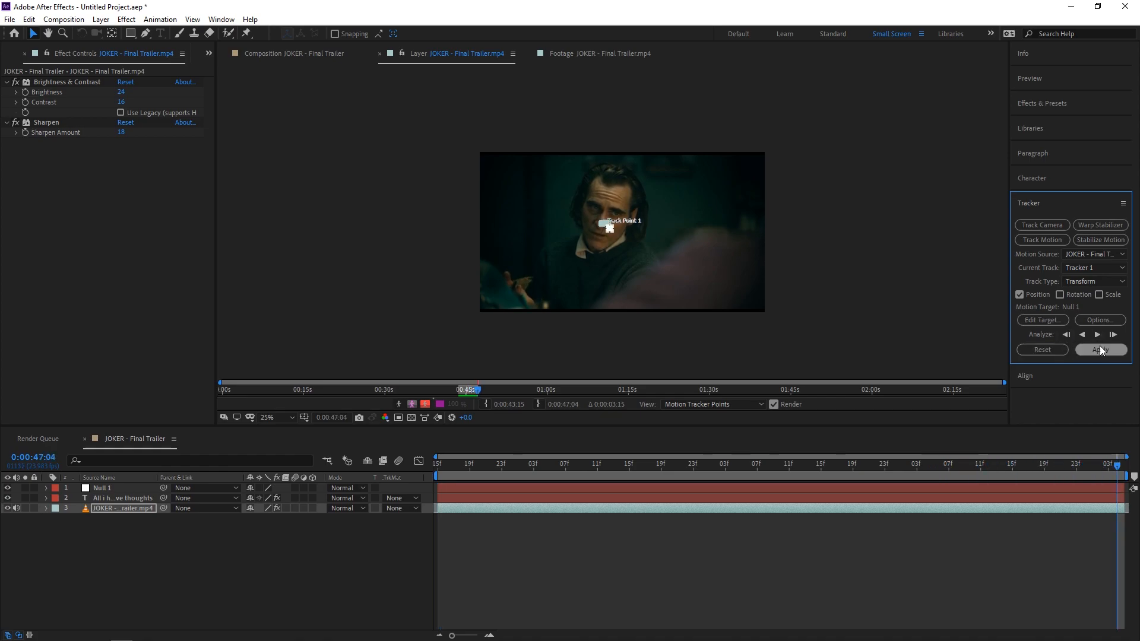
{"action": "left_click", "coordinate": [1101, 349]}
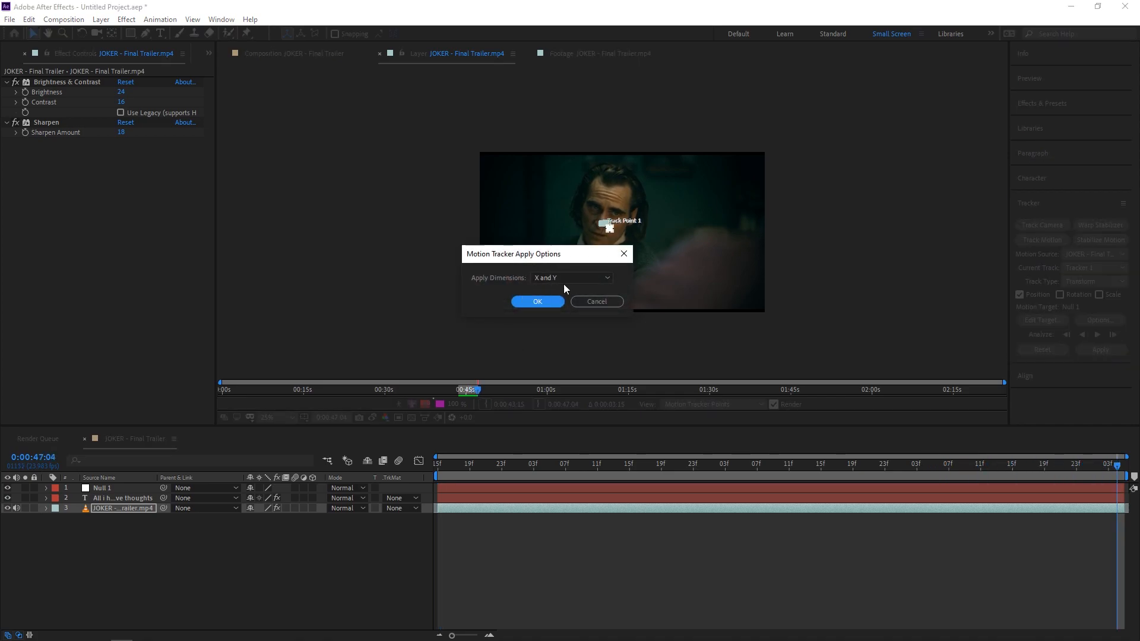
{"action": "left_click", "coordinate": [537, 302]}
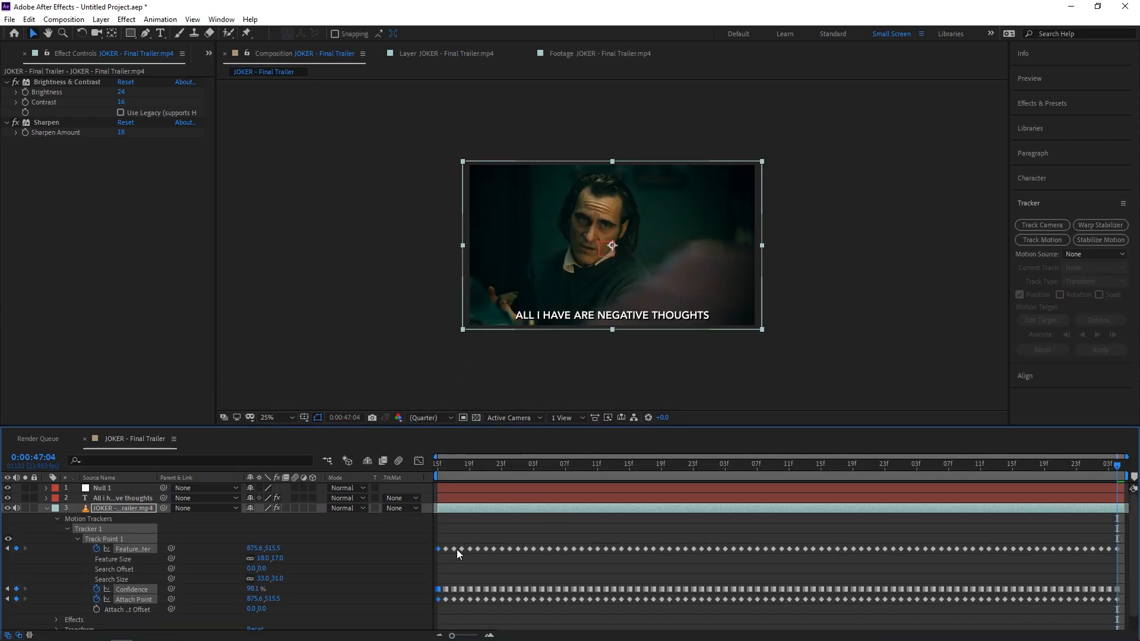
{"action": "left_click", "coordinate": [56, 519]}
{"action": "left_click", "coordinate": [46, 508]}
{"action": "left_click", "coordinate": [165, 555]}
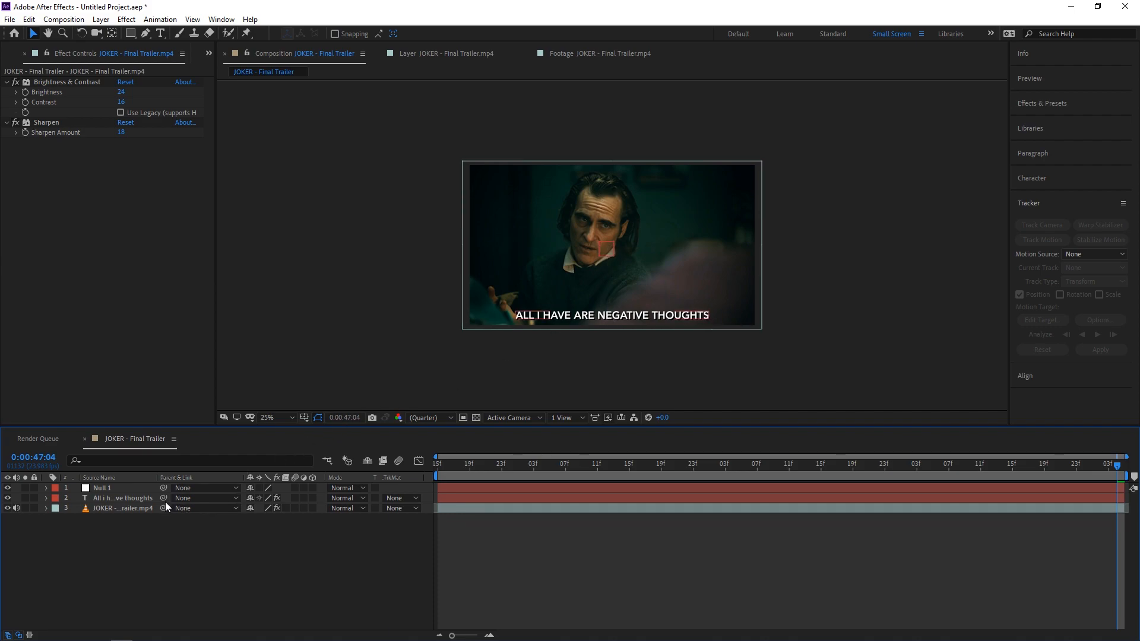
Parent the caption text layer to Null 1 and play back the composition to check the caption's motion
{"action": "left_click_drag", "start_coordinate": [164, 498], "coordinate": [115, 489]}
{"action": "key", "text": "space"}
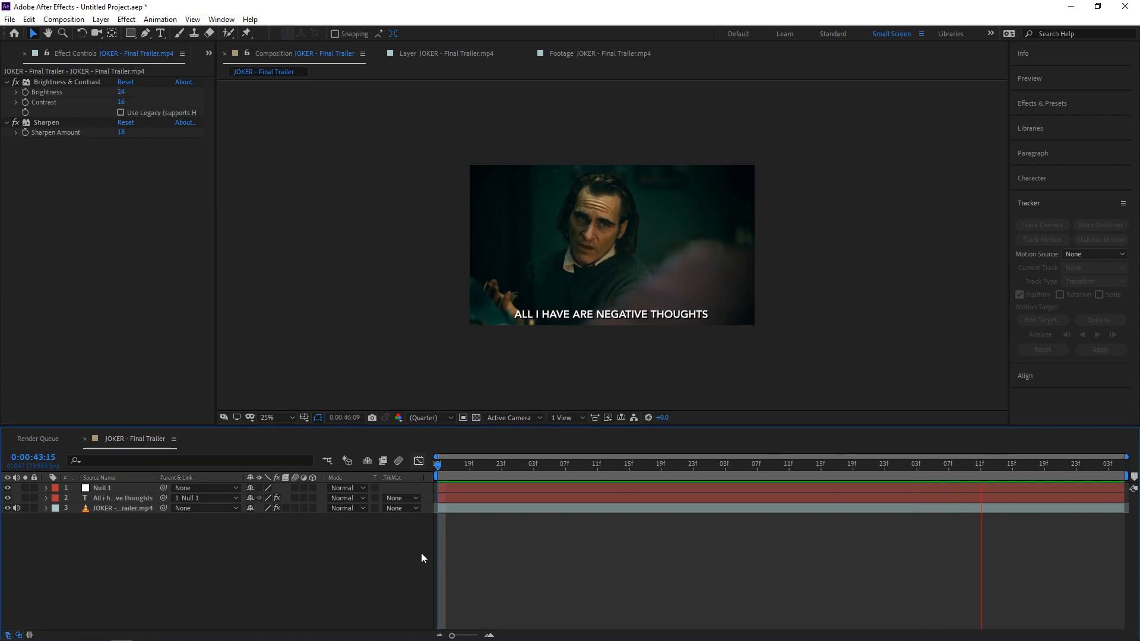
{"action": "key", "text": "space"}
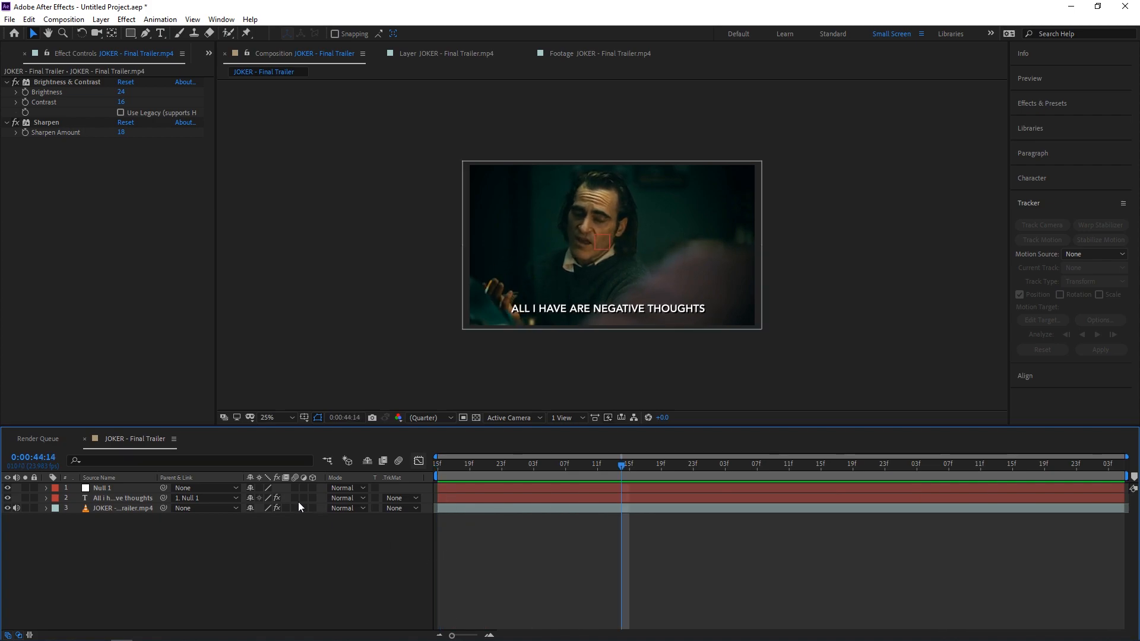
Add the composition to the render queue and set its output format to PNG Sequence
{"action": "left_click", "coordinate": [64, 19]}
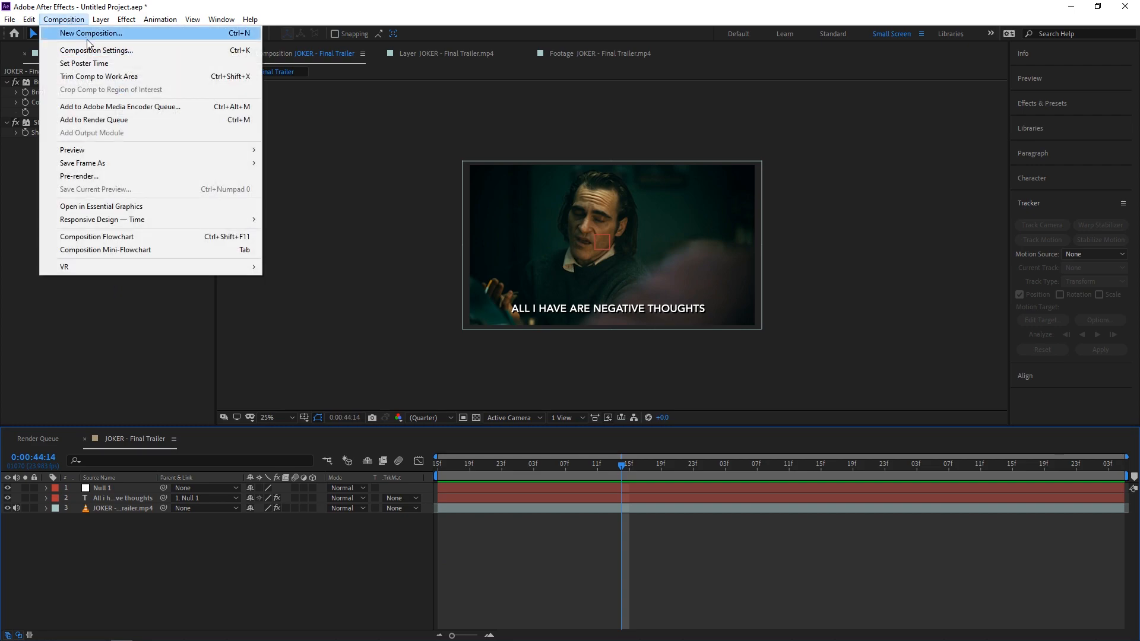
{"action": "left_click", "coordinate": [128, 119]}
{"action": "left_click", "coordinate": [98, 521]}
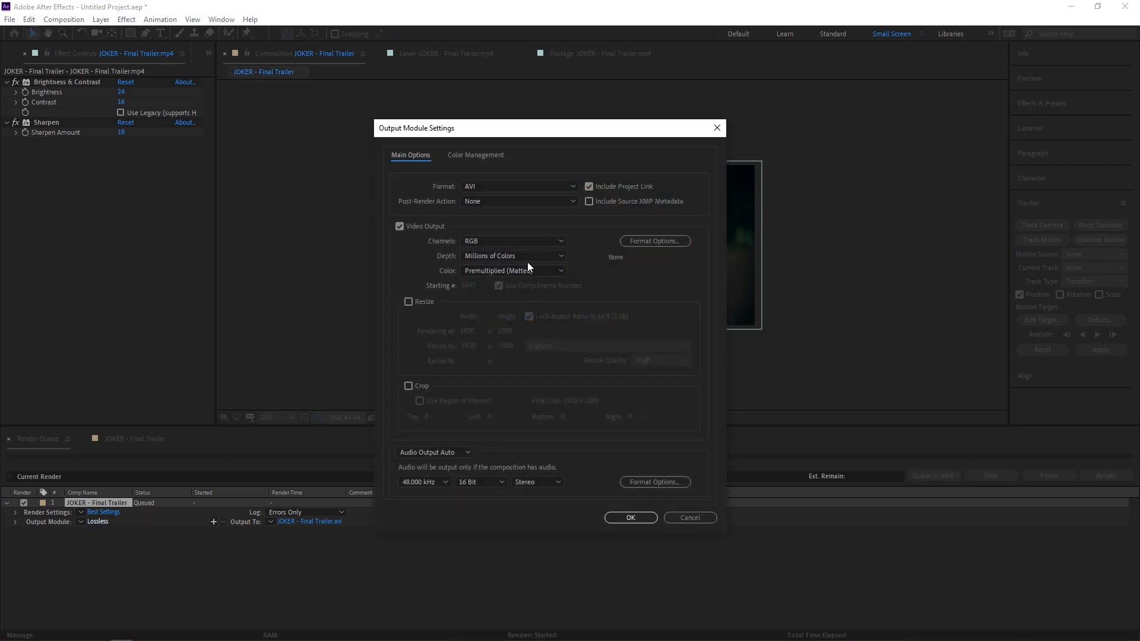
{"action": "left_click", "coordinate": [503, 184]}
{"action": "left_click", "coordinate": [504, 288]}
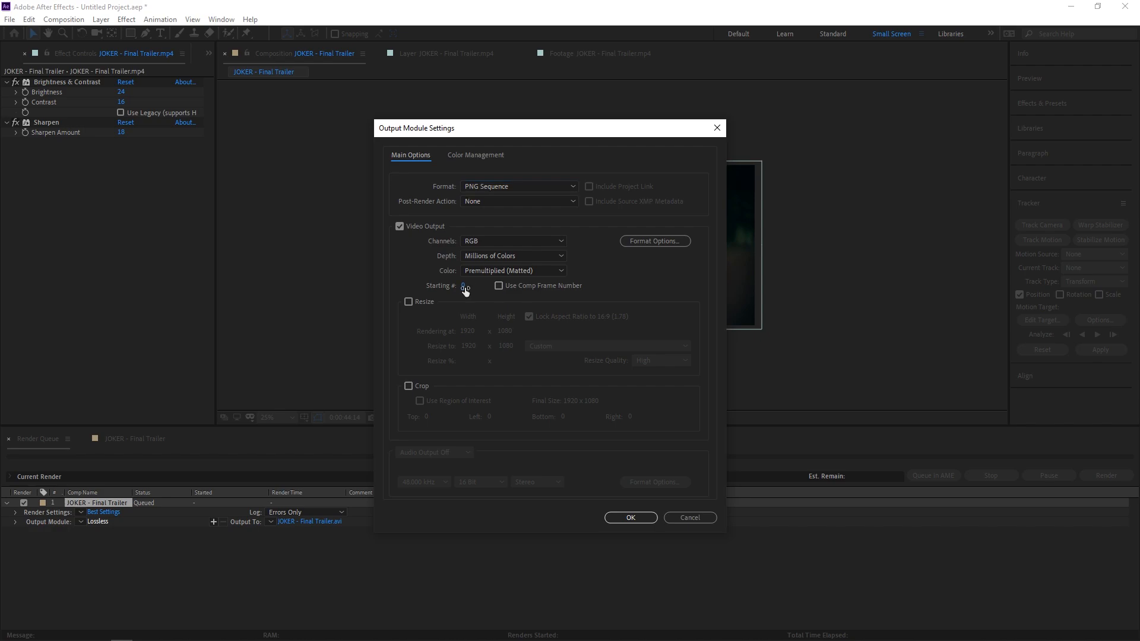
{"action": "left_click", "coordinate": [622, 514]}
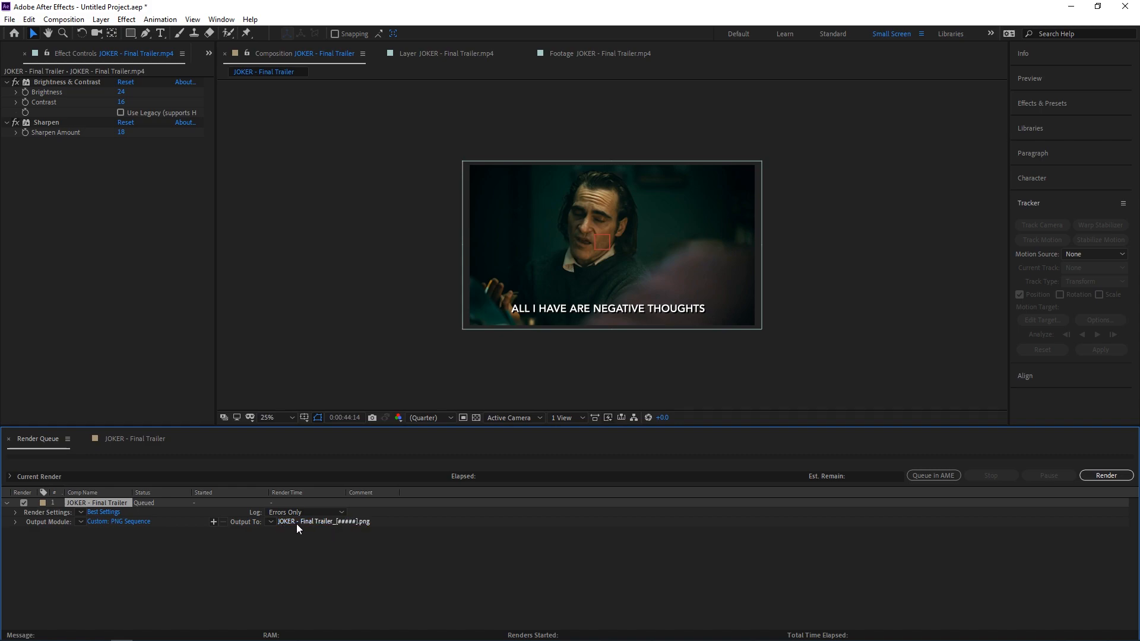
Save the PNG sequence output to the GIF folder on the Desktop and render it
{"action": "left_click", "coordinate": [350, 521]}
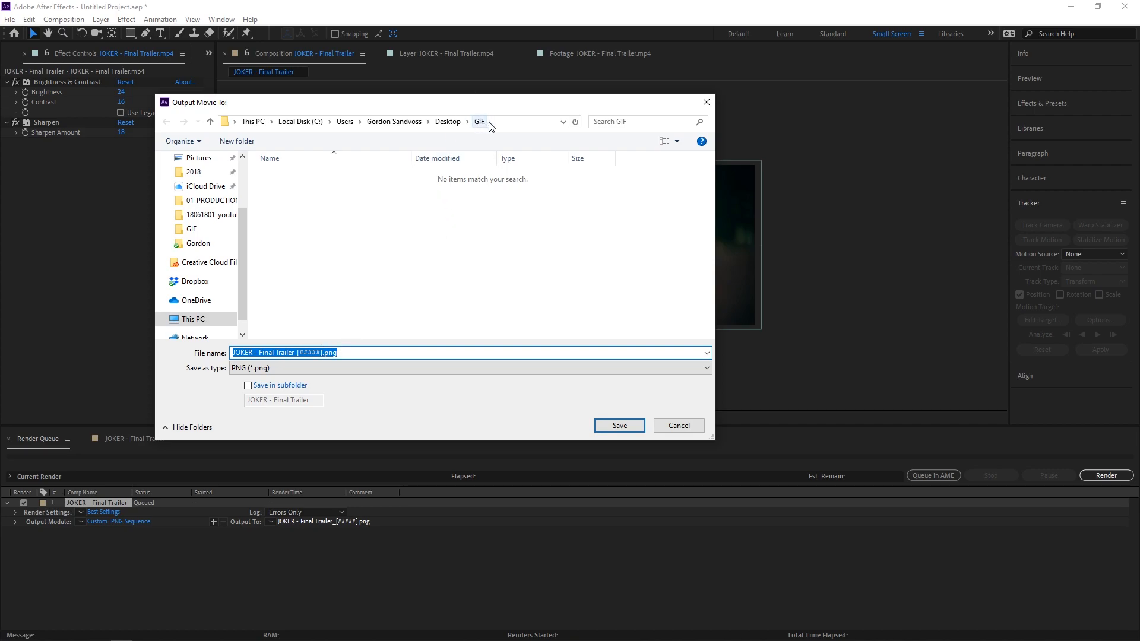
{"action": "left_click", "coordinate": [620, 425]}
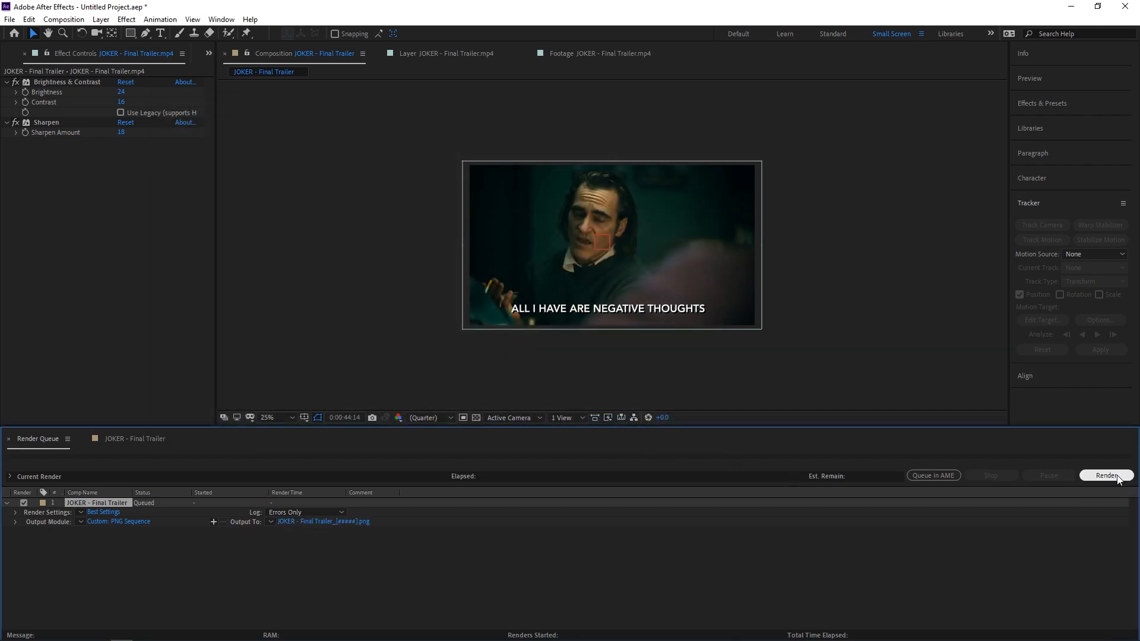
{"action": "left_click", "coordinate": [1117, 477]}
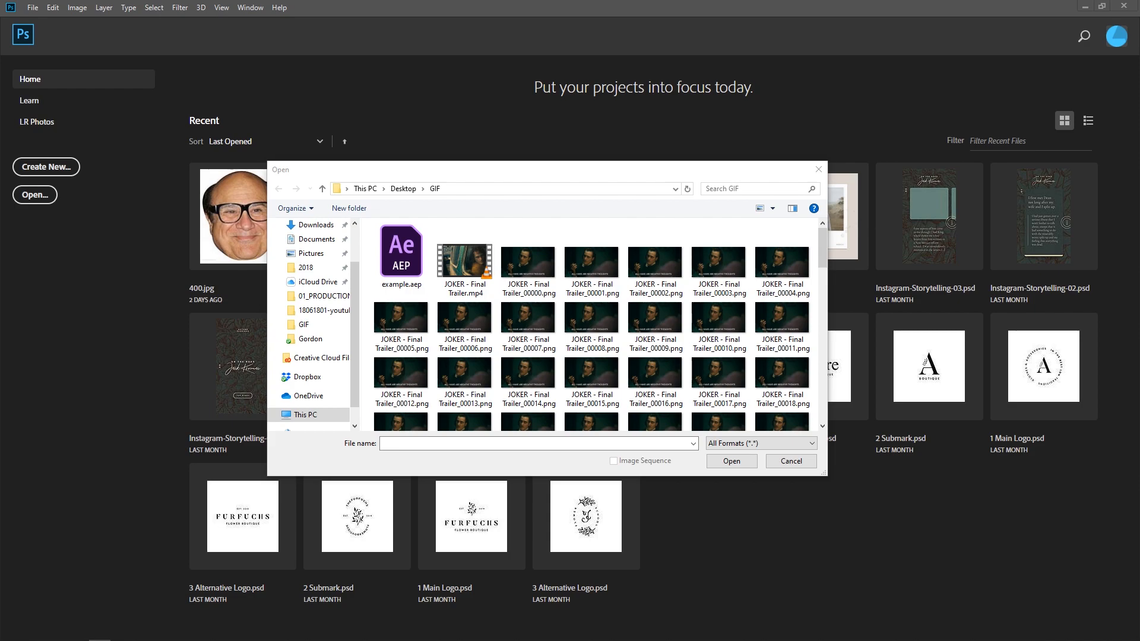
In Photoshop, open "JOKER - Final Trailer_00000.png" as an image sequence at 23.976 fps and play it back
{"action": "left_click", "coordinate": [537, 272]}
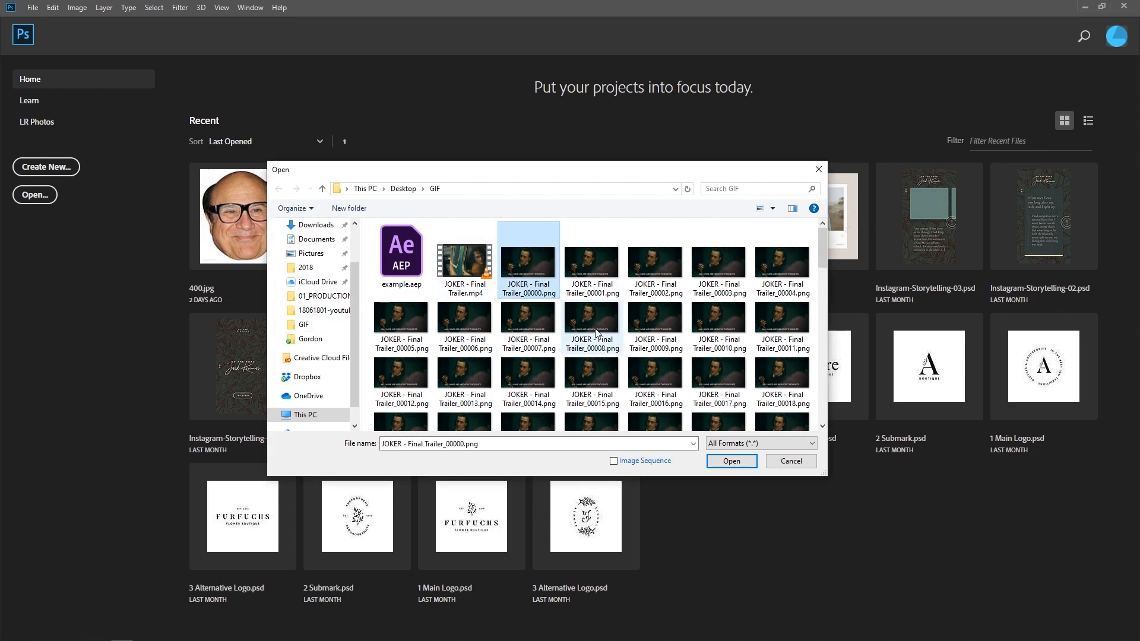
{"action": "left_click", "coordinate": [614, 462]}
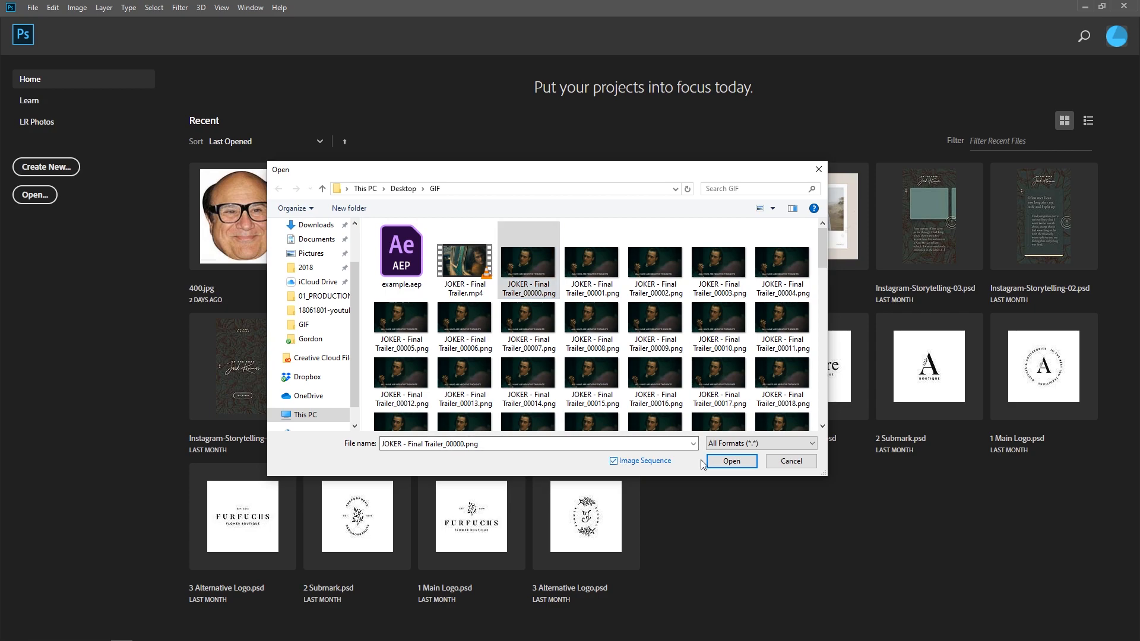
{"action": "left_click", "coordinate": [731, 461]}
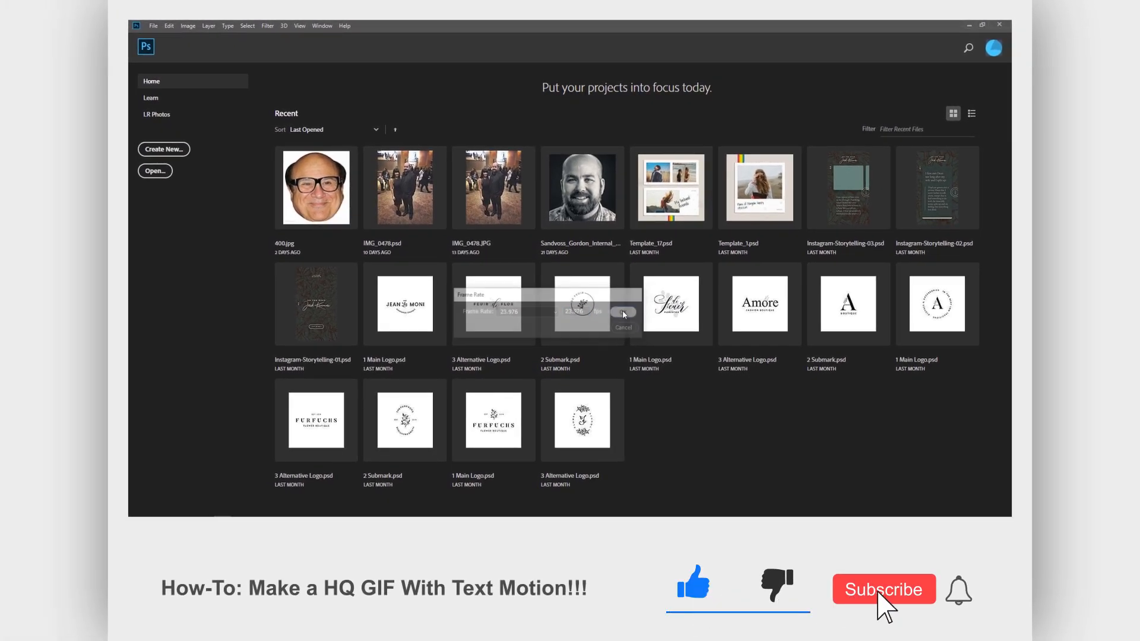
{"action": "left_click", "coordinate": [623, 312]}
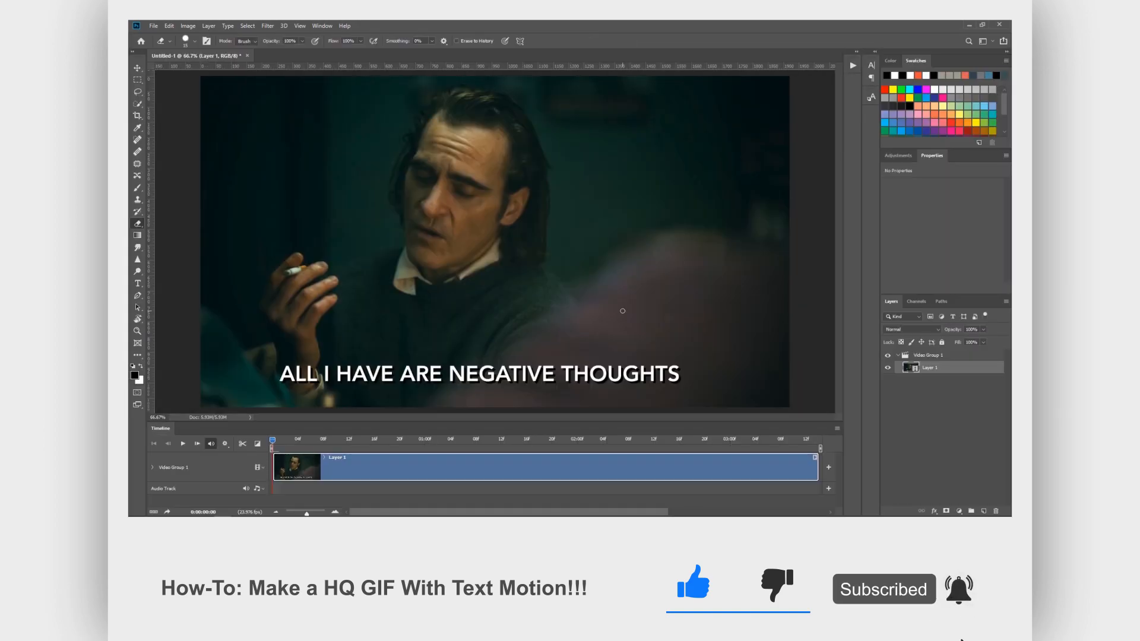
{"action": "key", "text": "space"}
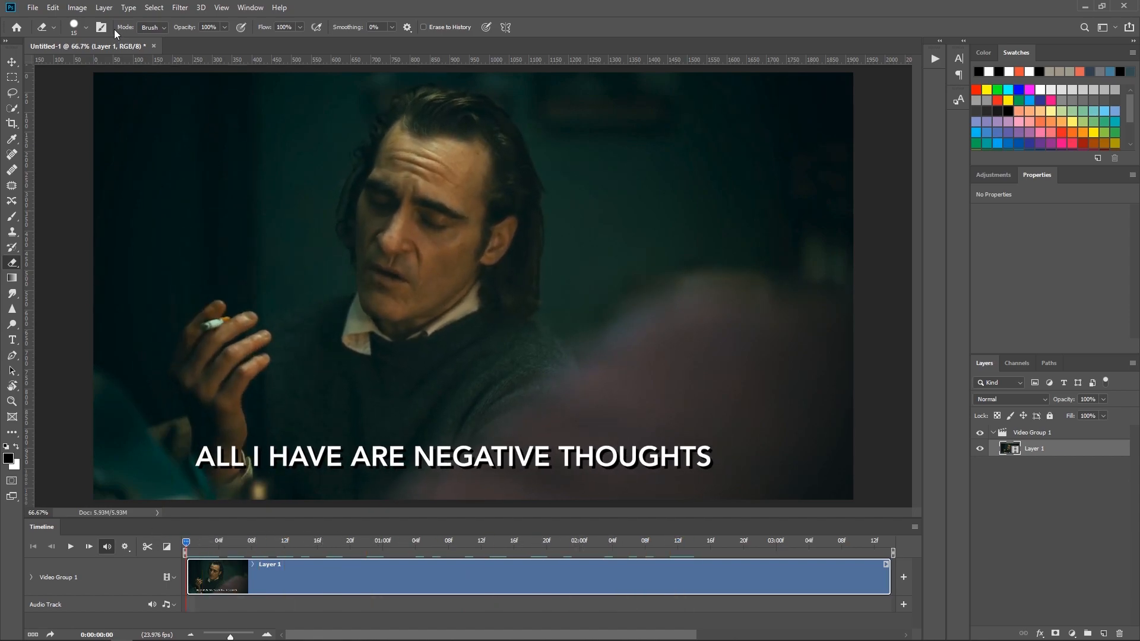
Resize the image sequence to 500 pixels wide with proportions kept, and view it at 100%
{"action": "left_click", "coordinate": [82, 9]}
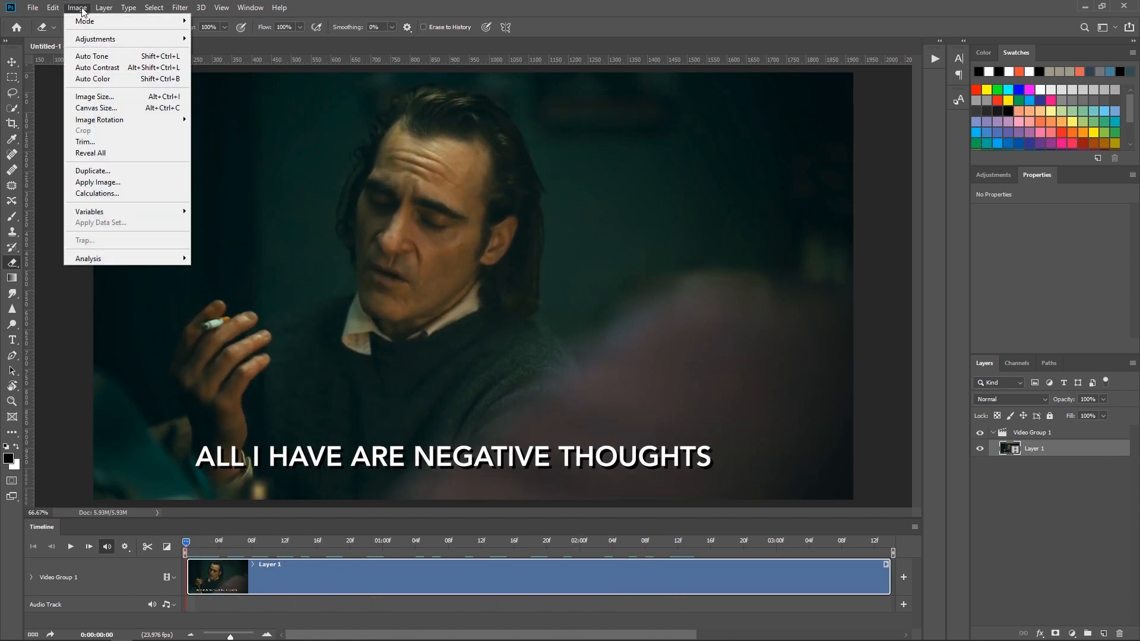
{"action": "left_click", "coordinate": [95, 97]}
{"action": "type", "text": "500"}
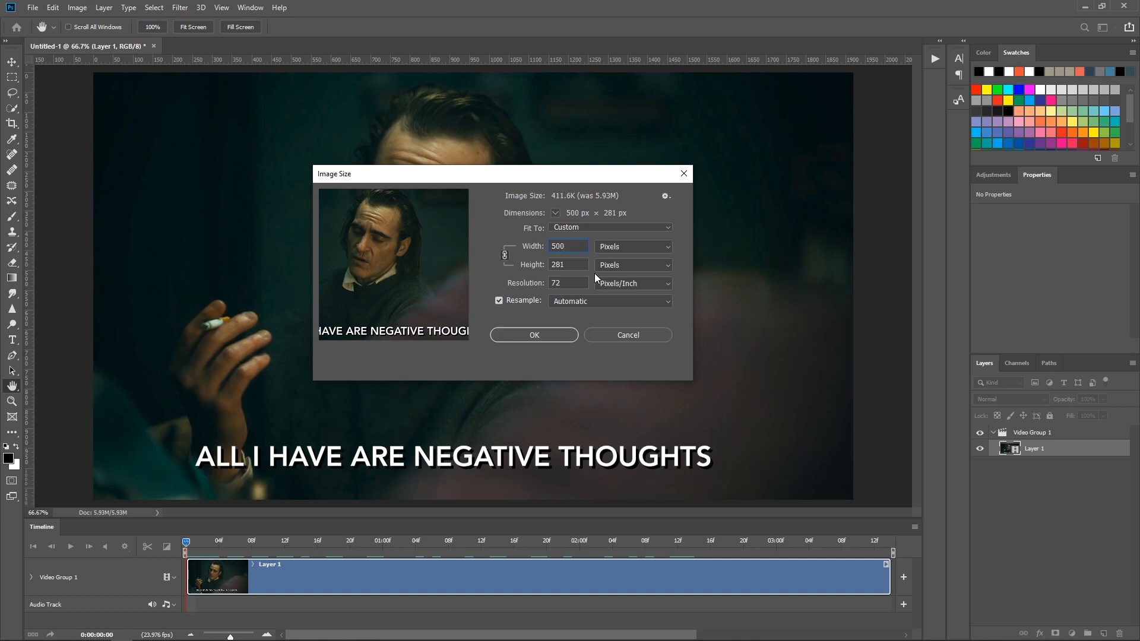
{"action": "left_click", "coordinate": [534, 336]}
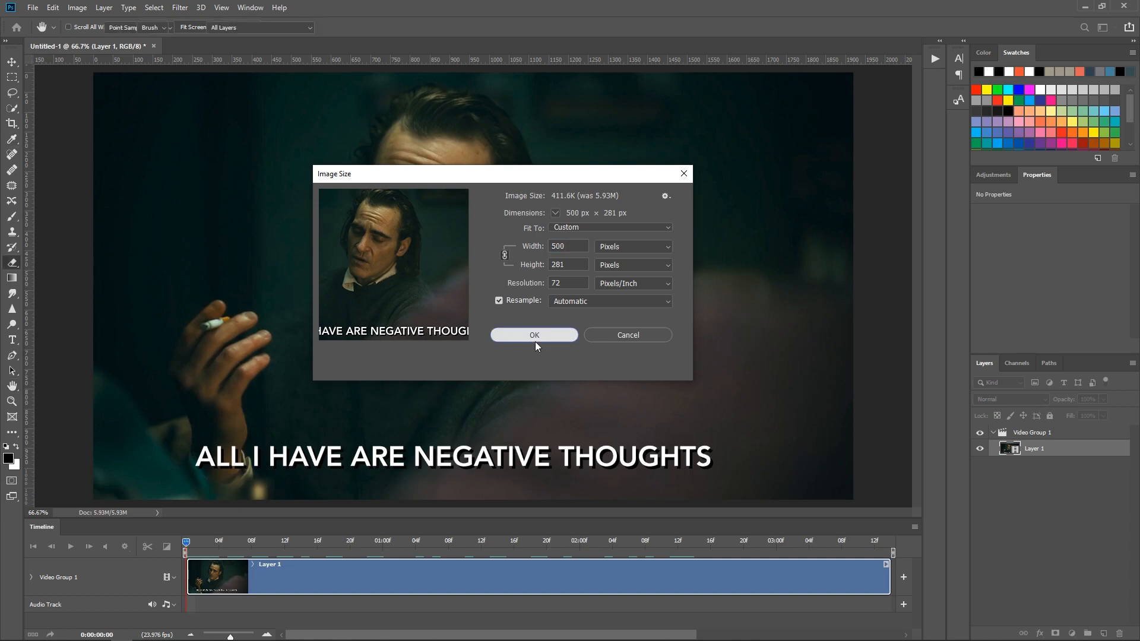
{"action": "key", "text": "e"}
{"action": "key", "text": "ctrl+0"}
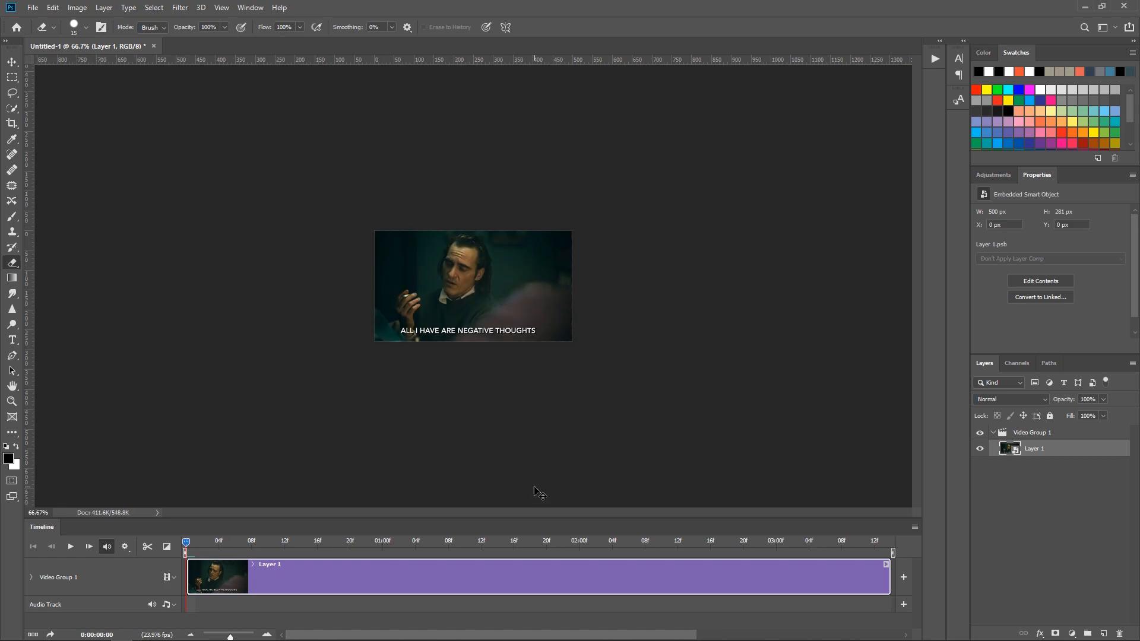
{"action": "key", "text": "ctrl+1"}
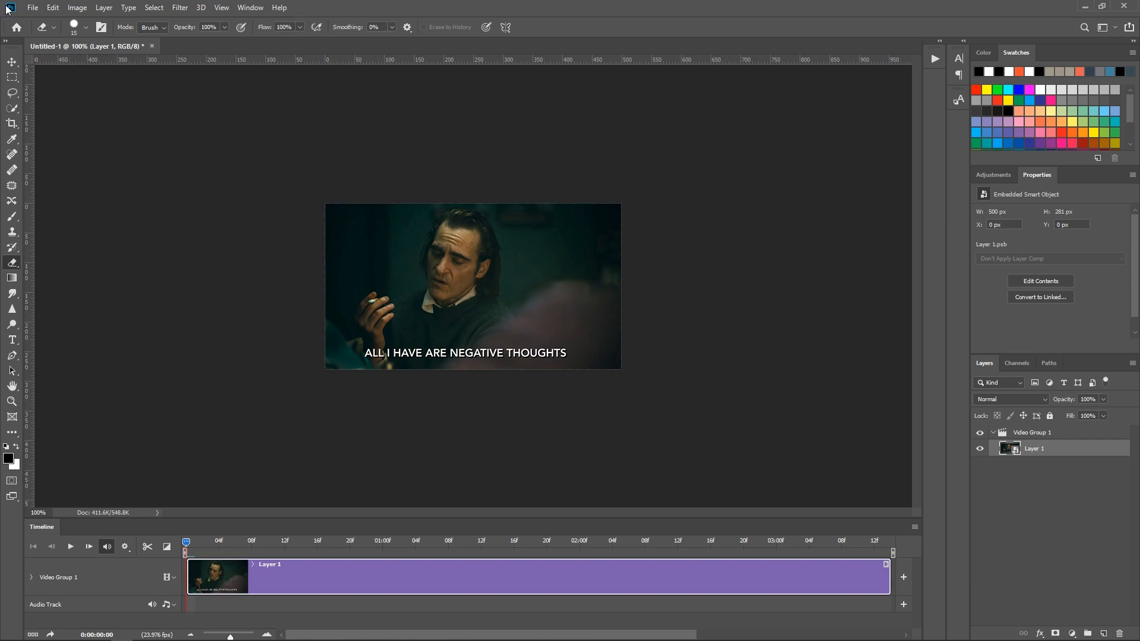
Export the animation with Save for Web as a forever-looping, 256-color GIF named "Example" in the GIF folder
{"action": "left_click", "coordinate": [33, 8]}
{"action": "mouse_move", "coordinate": [88, 173]}
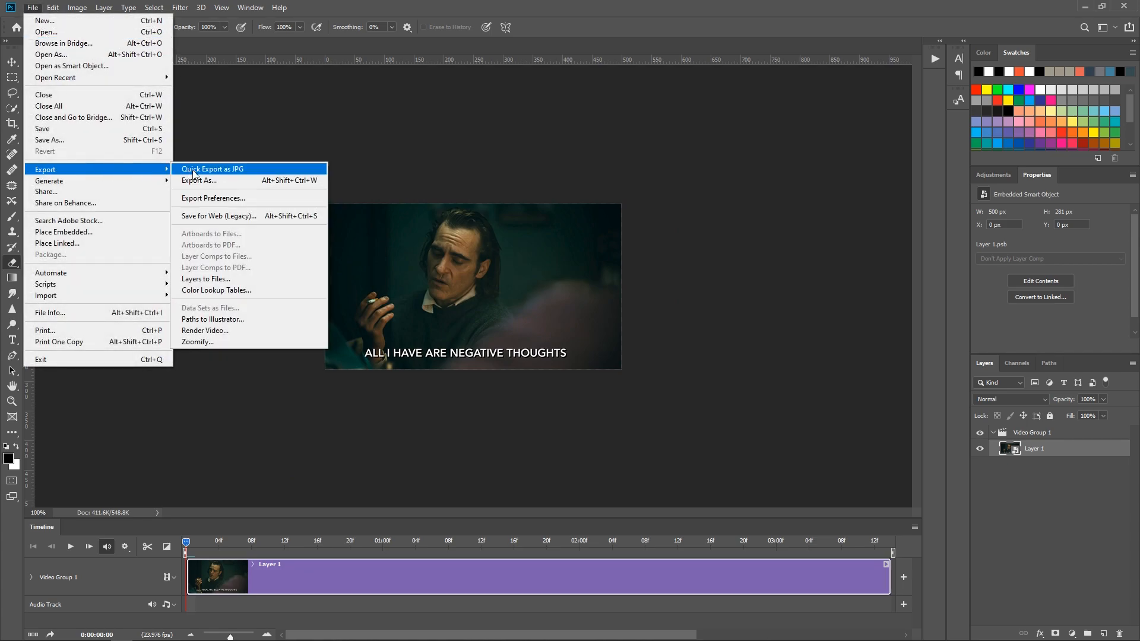
{"action": "left_click", "coordinate": [216, 215]}
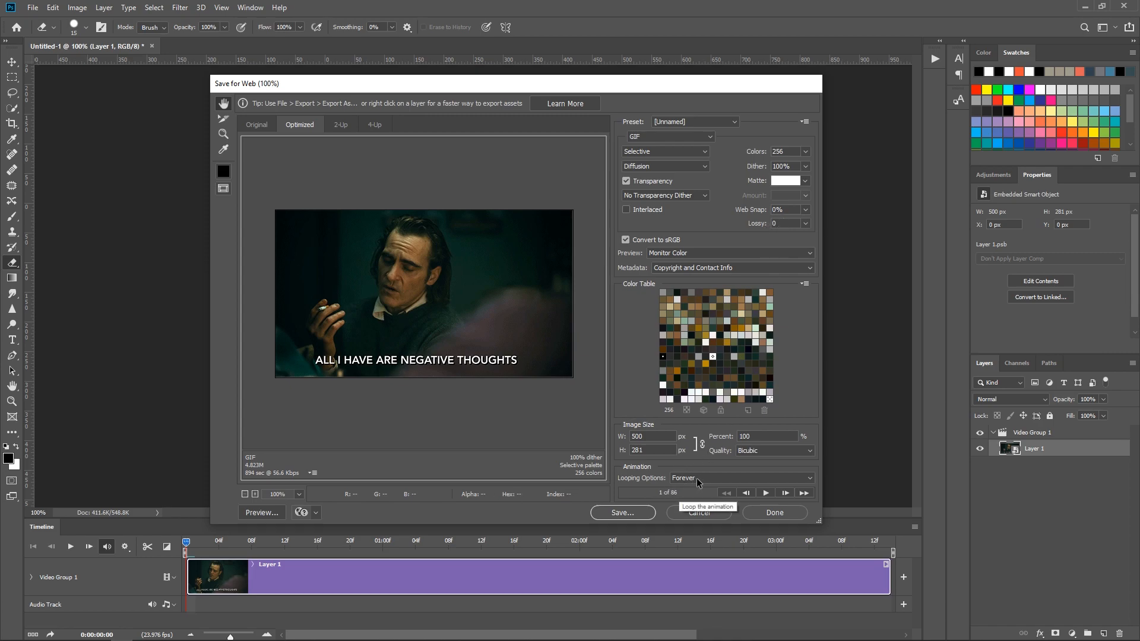
{"action": "left_click", "coordinate": [618, 512]}
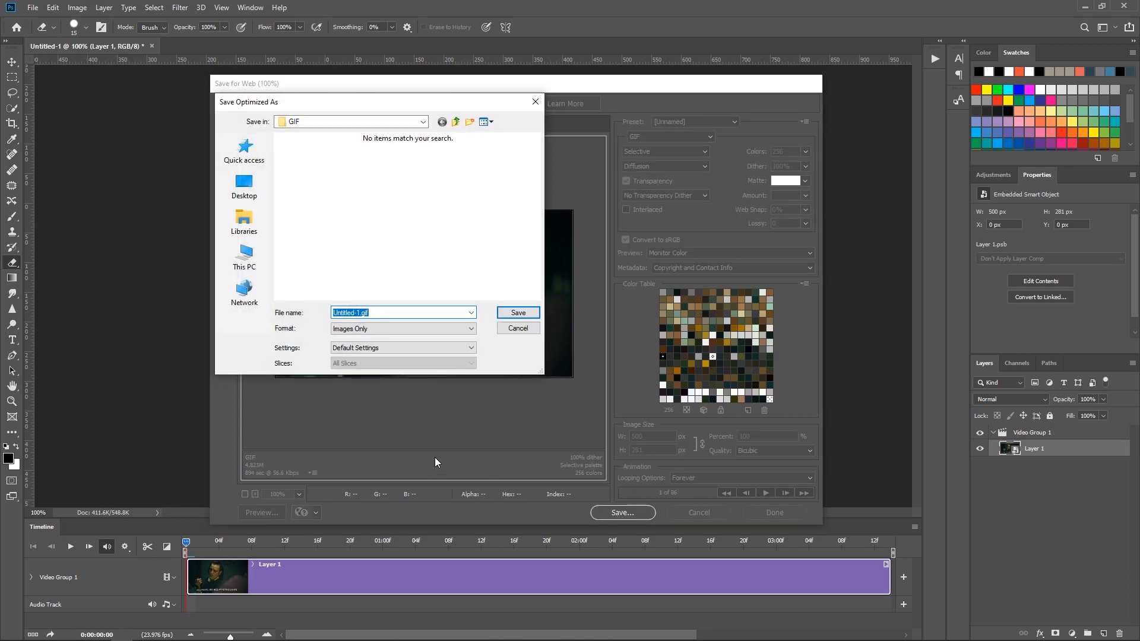
{"action": "type", "text": "Example"}
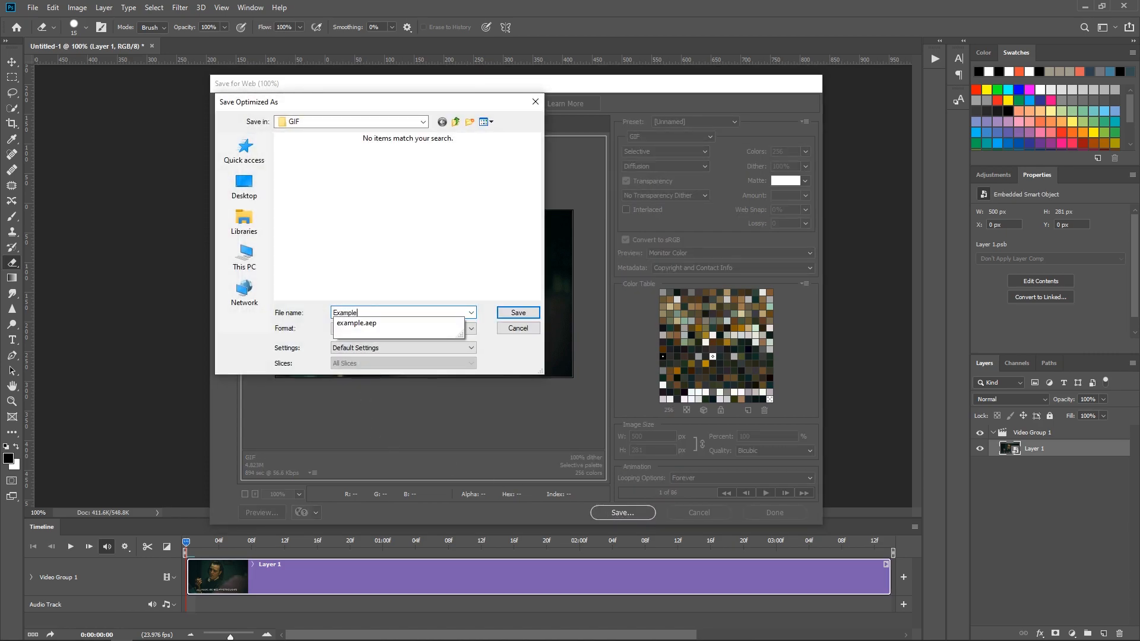
{"action": "key", "text": "Return"}
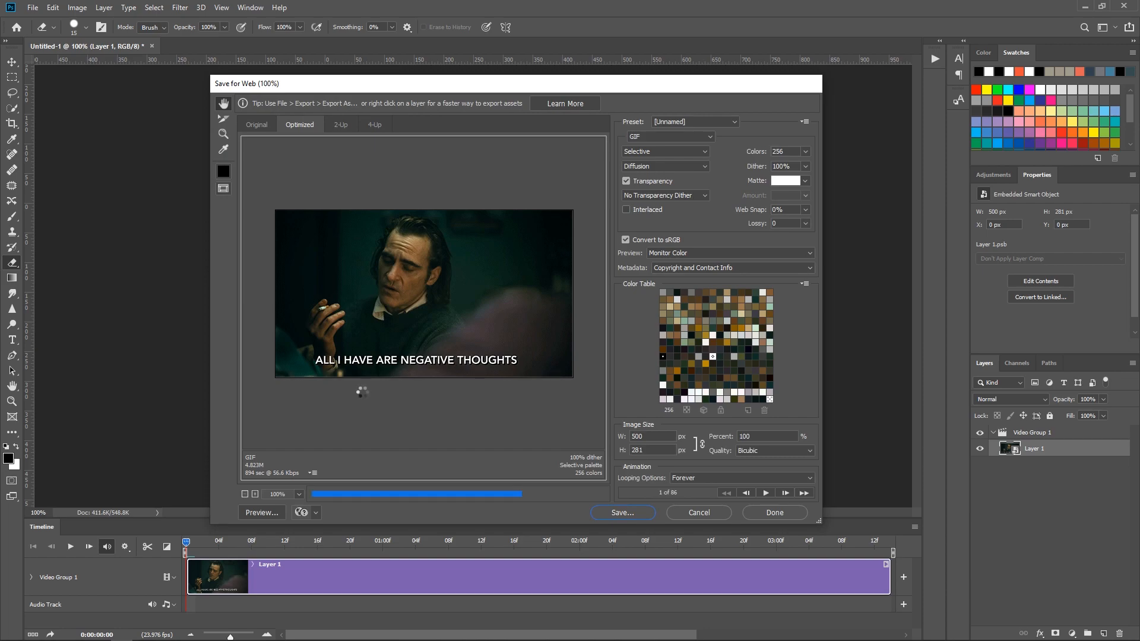